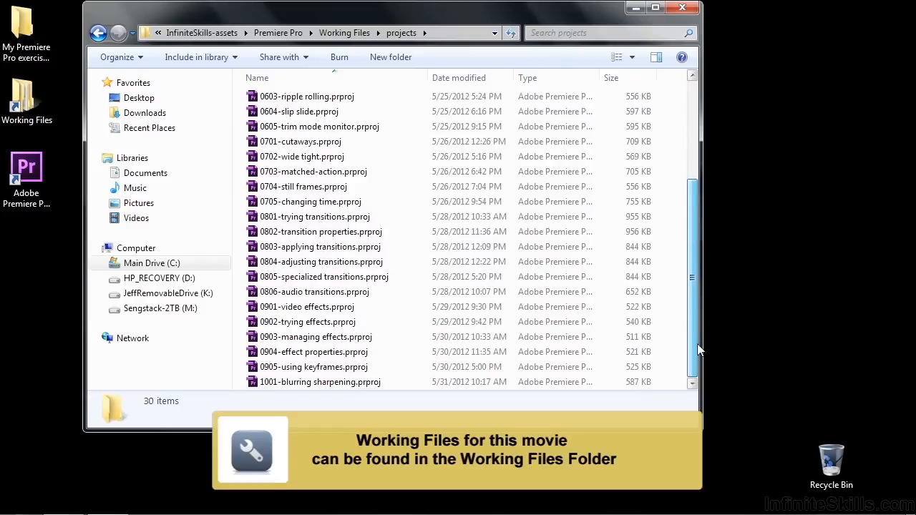
Open the 1001-blurring sharpening.prproj project in Adobe Premiere Pro and list the Blur & Sharpen video effects
left_click(291, 384)
double_click(291, 383)
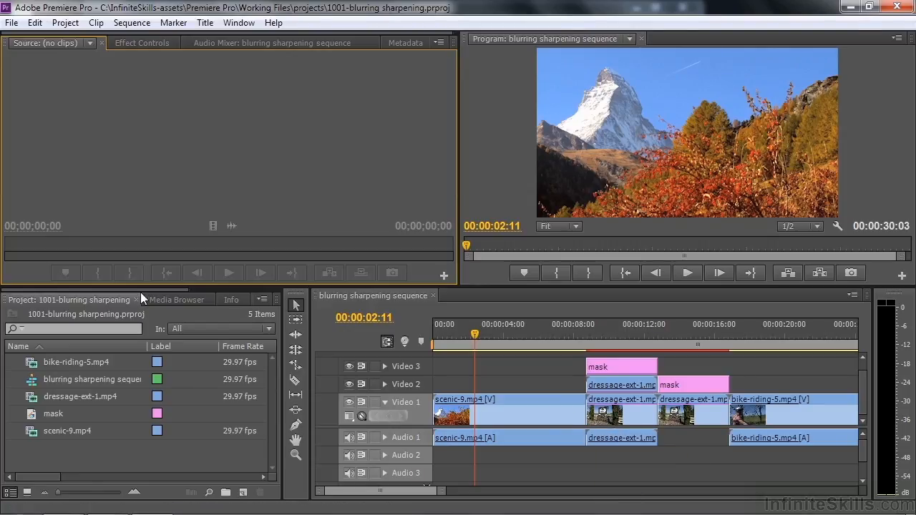
left_click_drag(141, 289, 215, 290)
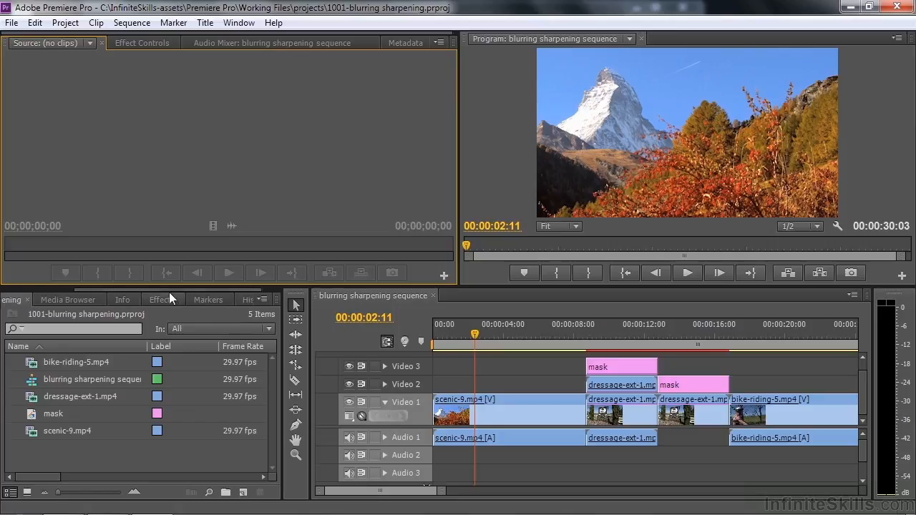
left_click(169, 298)
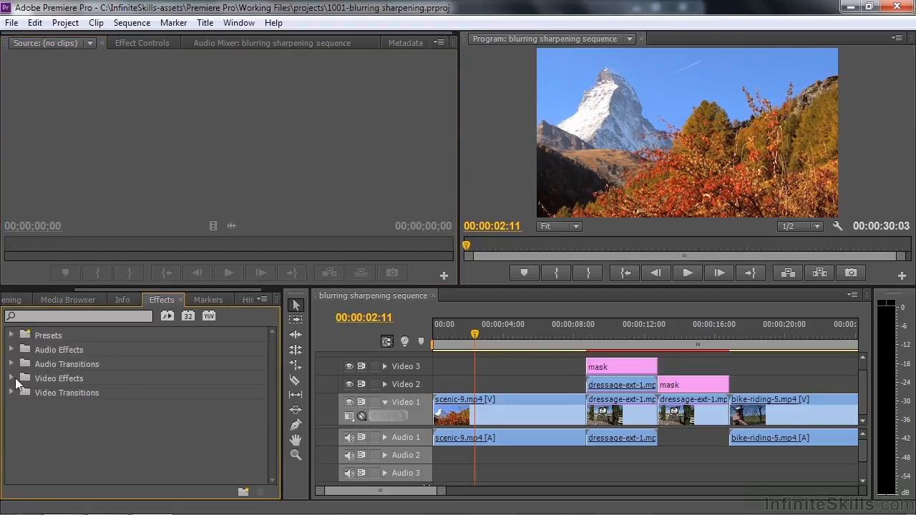
left_click(11, 379)
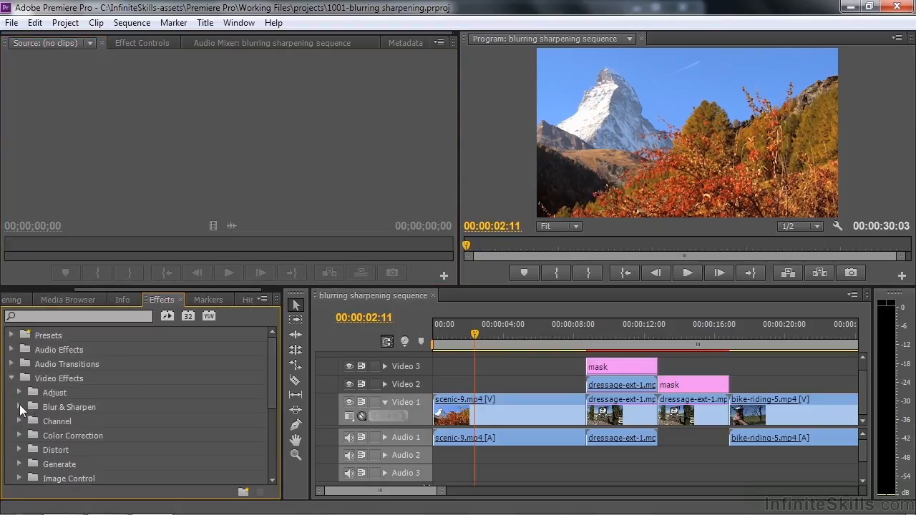
left_click(20, 406)
left_click_drag(272, 365, 271, 387)
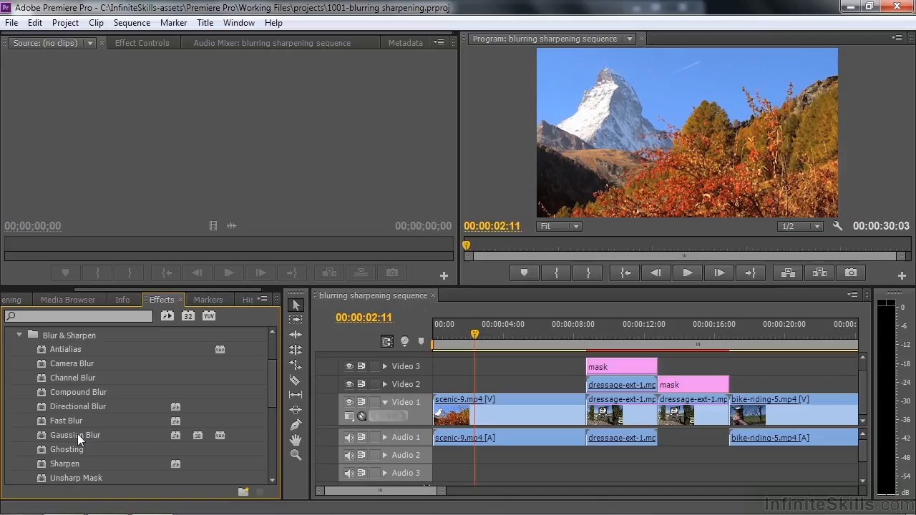
Apply Camera Blur to the scenic-9.mp4 clip and switch it off in the clip's effect settings
left_click_drag(77, 434, 140, 468)
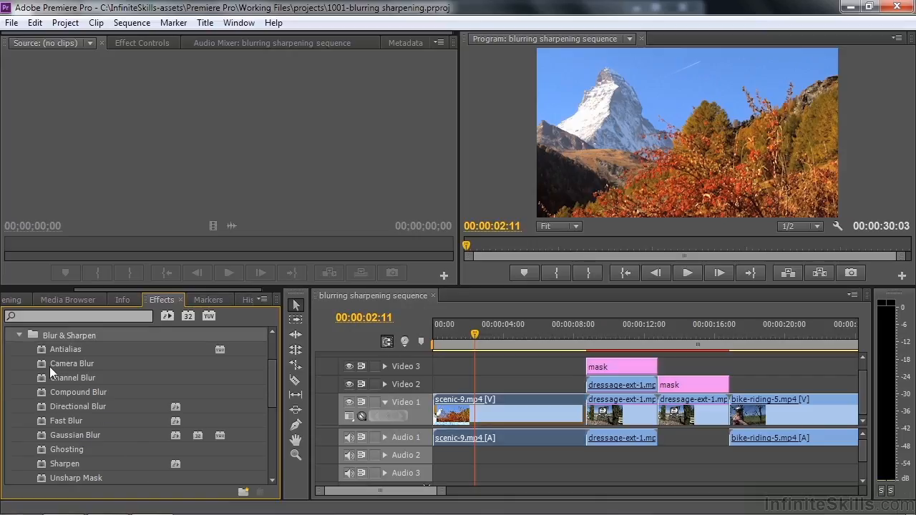
left_click_drag(43, 362, 479, 401)
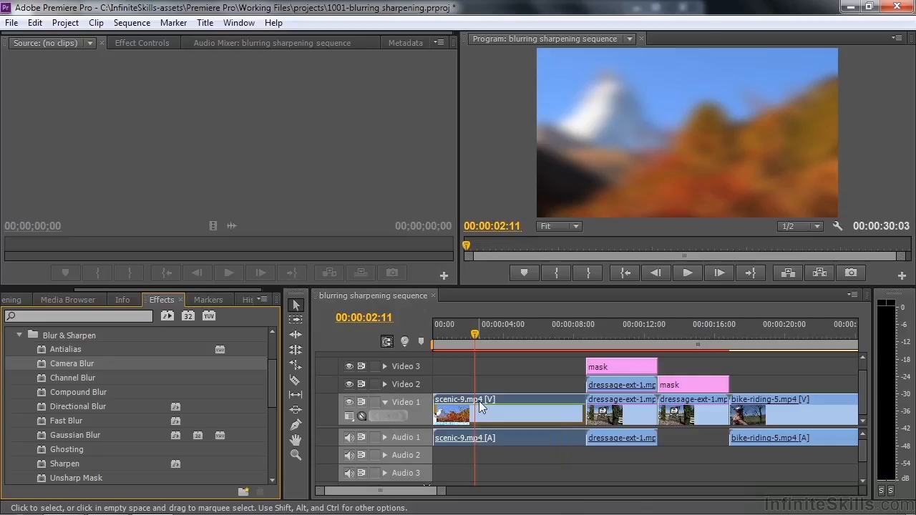
left_click(136, 42)
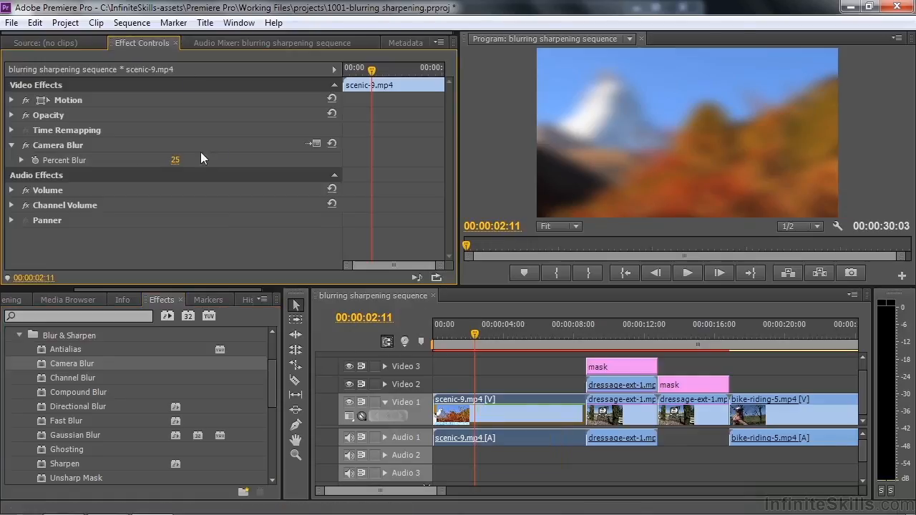
left_click_drag(185, 166, 176, 163)
left_click(25, 145)
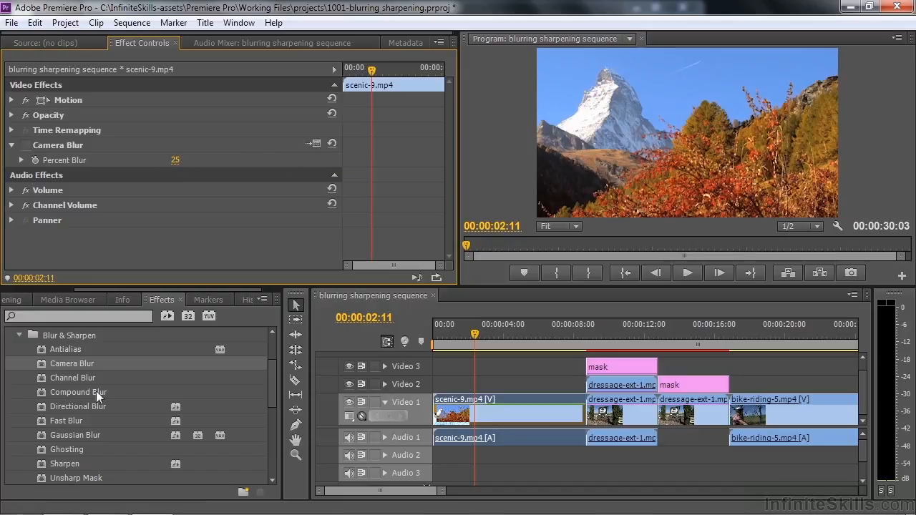
Add the Fast Blur and Gaussian Blur effects to the scenic-9.mp4 clip
left_click_drag(41, 419, 478, 412)
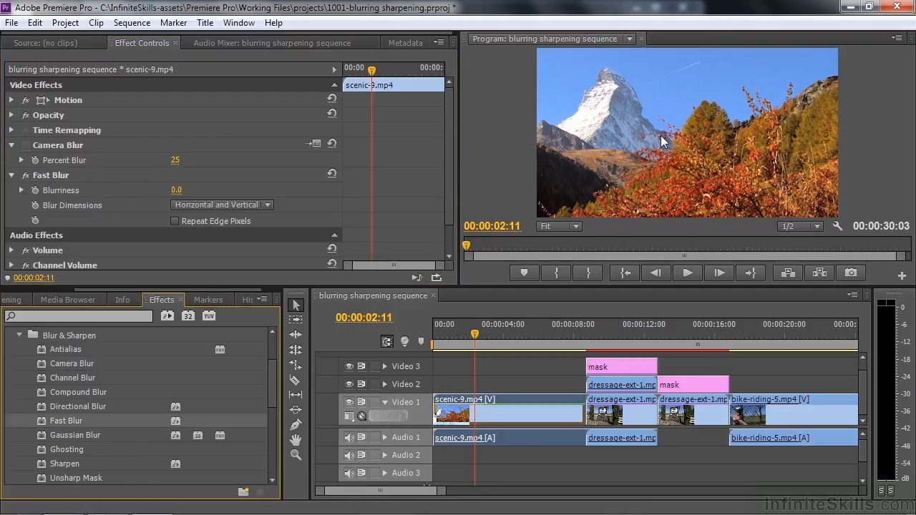
left_click_drag(42, 436, 476, 407)
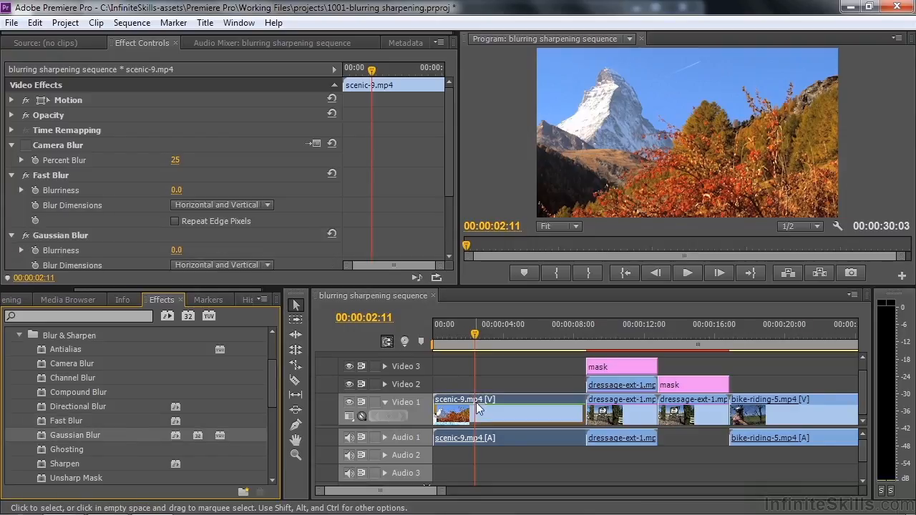
left_click_drag(451, 191, 454, 206)
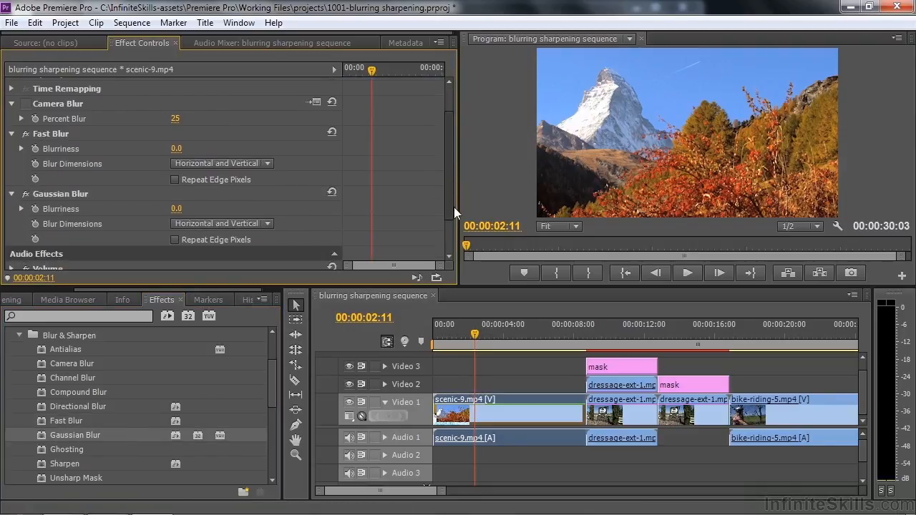
scroll(454, 212, "down", 1)
left_click(26, 93)
left_click(26, 93)
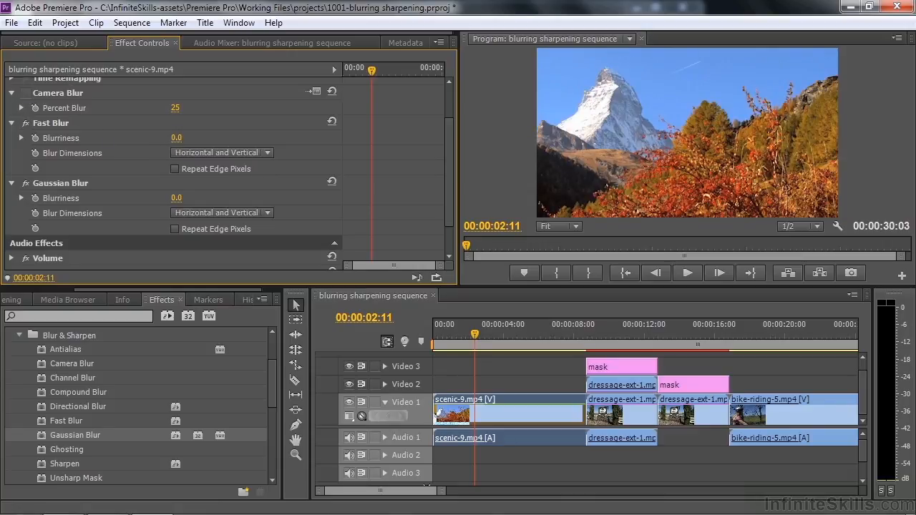
Set Fast Blur's Blurriness to 60 with Repeat Edge Pixels enabled, and switch the effect off
left_click_drag(176, 138, 217, 138)
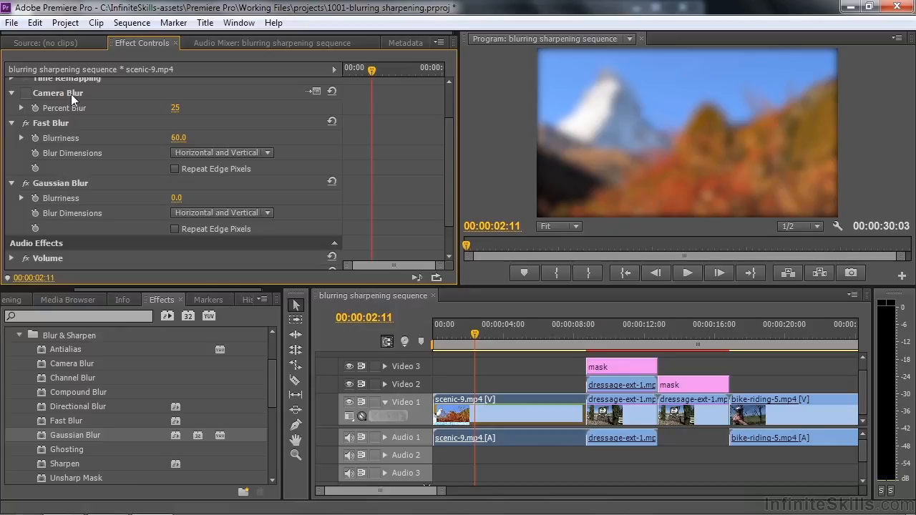
left_click(175, 168)
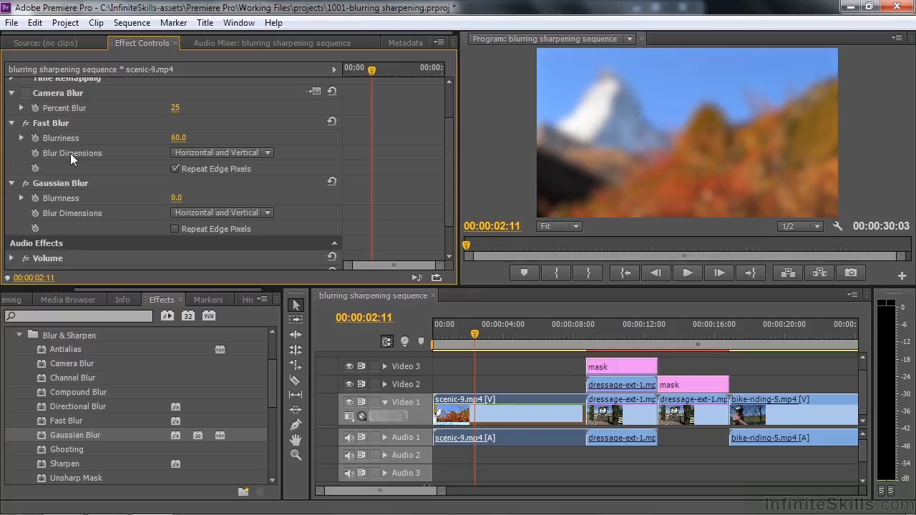
left_click(26, 123)
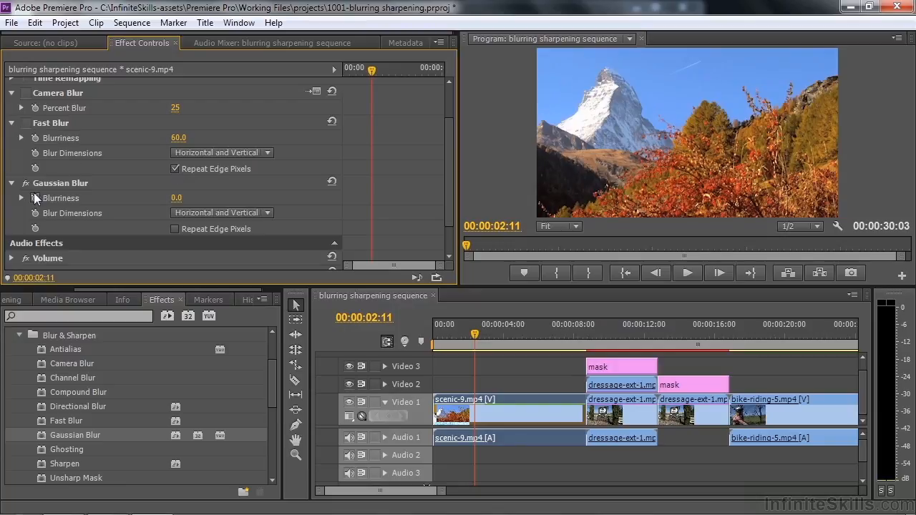
Set Gaussian Blur's Blurriness to 86 with Repeat Edge Pixels enabled, and switch the effect off
left_click_drag(176, 197, 227, 198)
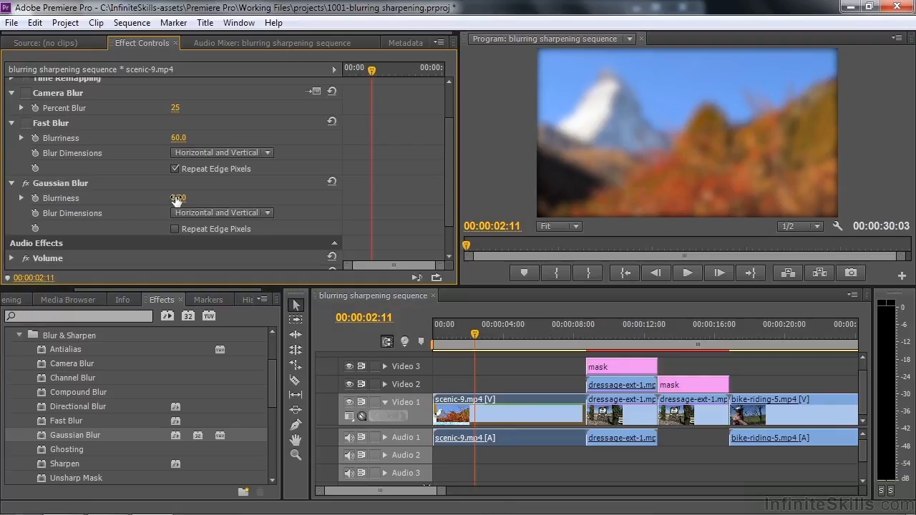
left_click(174, 229)
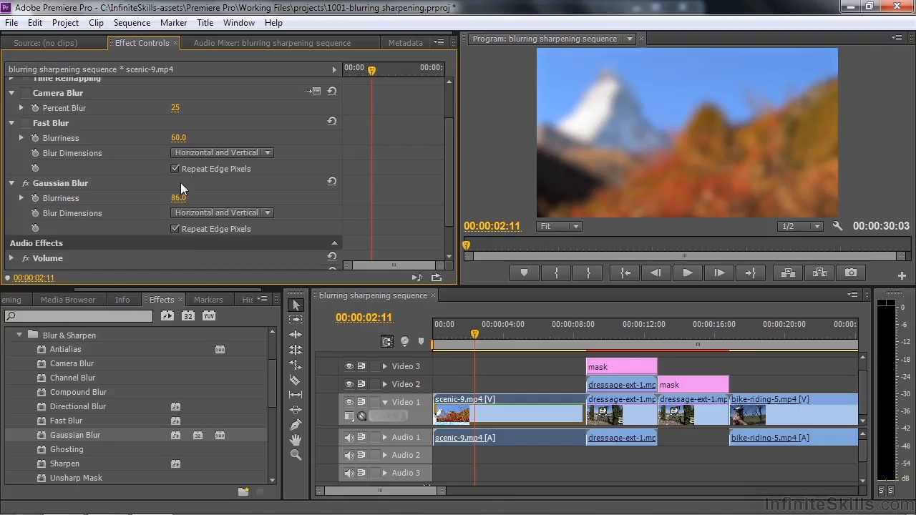
left_click(27, 183)
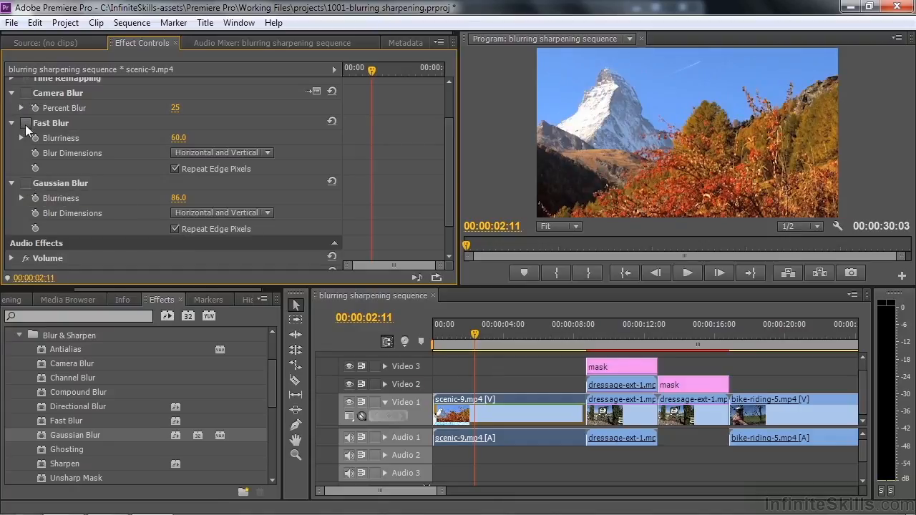
Compare the looks of Fast Blur, Camera Blur and Gaussian Blur by switching each effect on and off
left_click(26, 123)
left_click(27, 123)
left_click(27, 94)
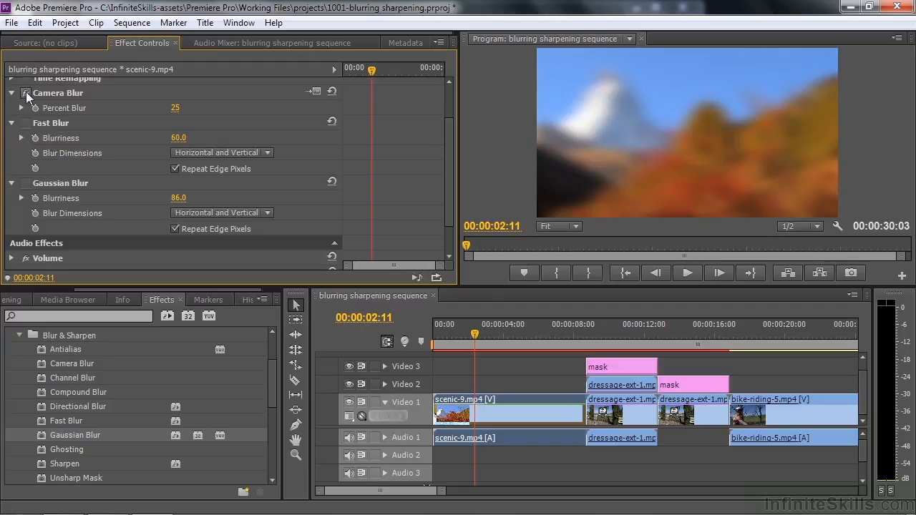
left_click(26, 94)
left_click(26, 183)
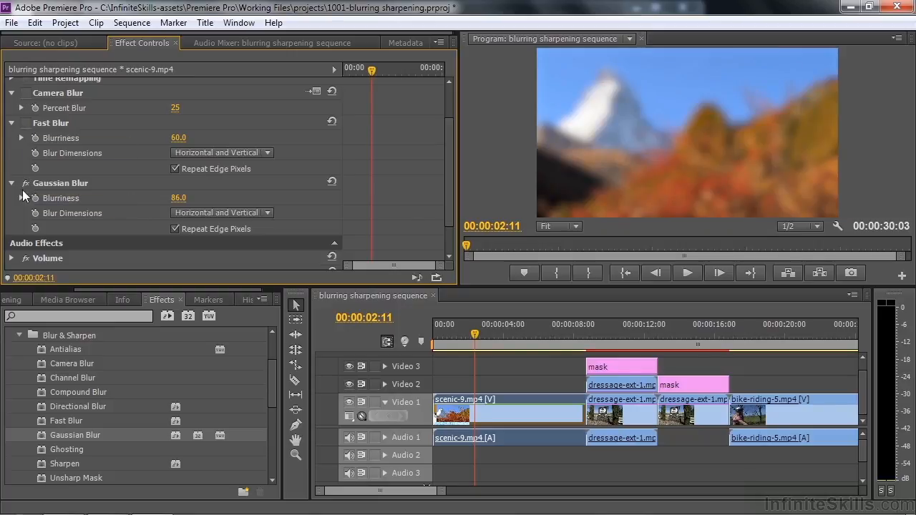
left_click(27, 183)
left_click(28, 124)
left_click(26, 184)
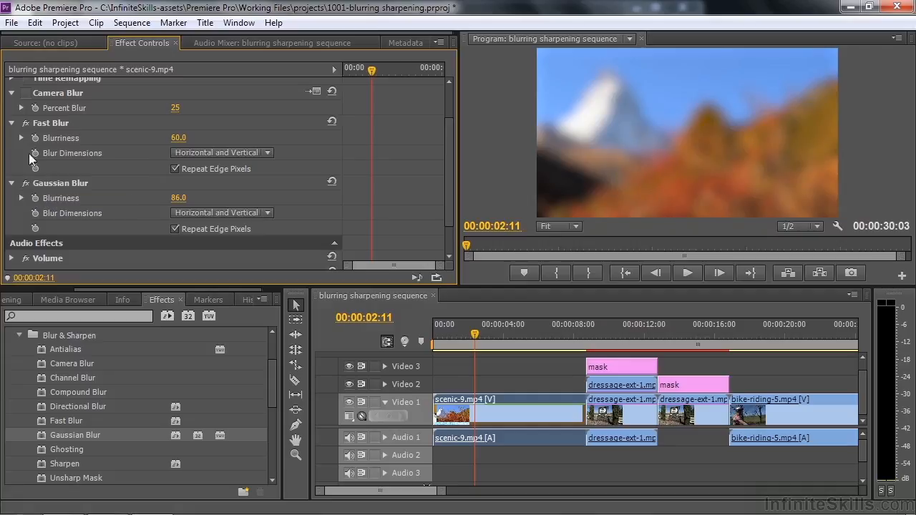
left_click(27, 123)
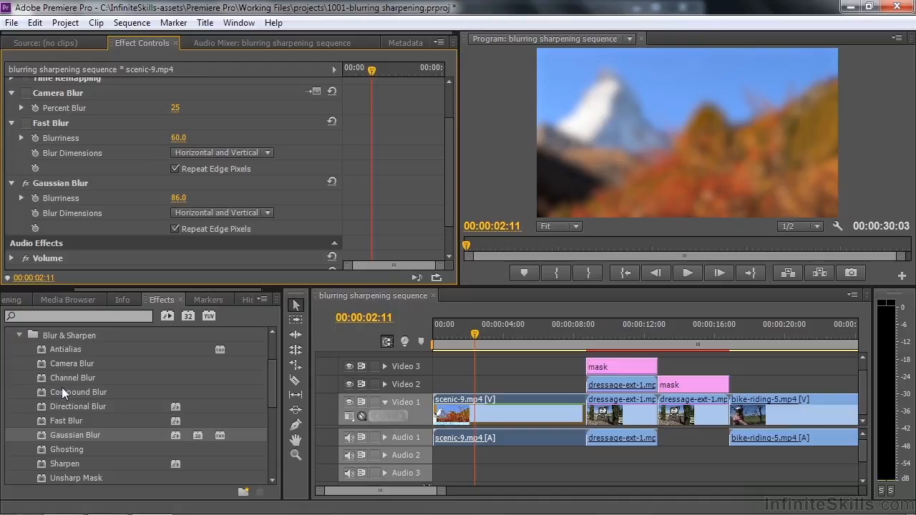
Add Channel Blur to the scenic-9.mp4 clip and switch Gaussian Blur off
left_click_drag(40, 378, 494, 407)
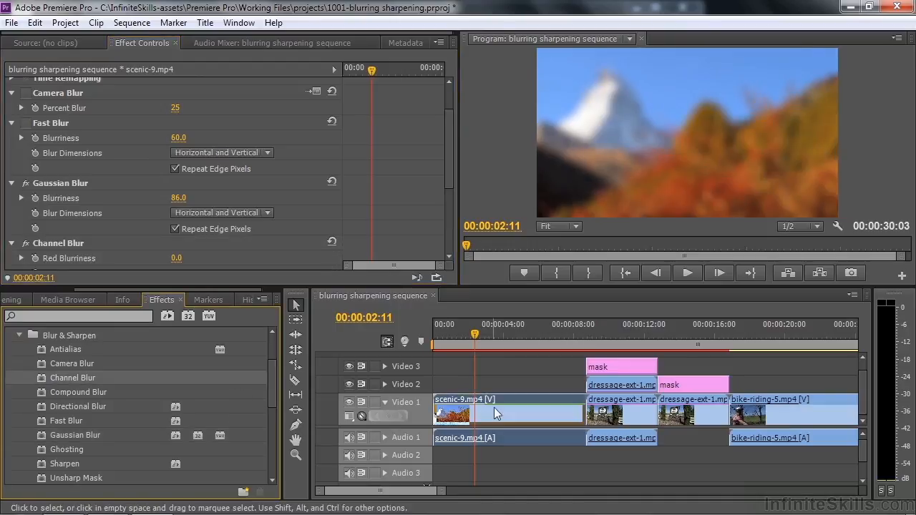
left_click(26, 183)
left_click_drag(451, 171, 458, 228)
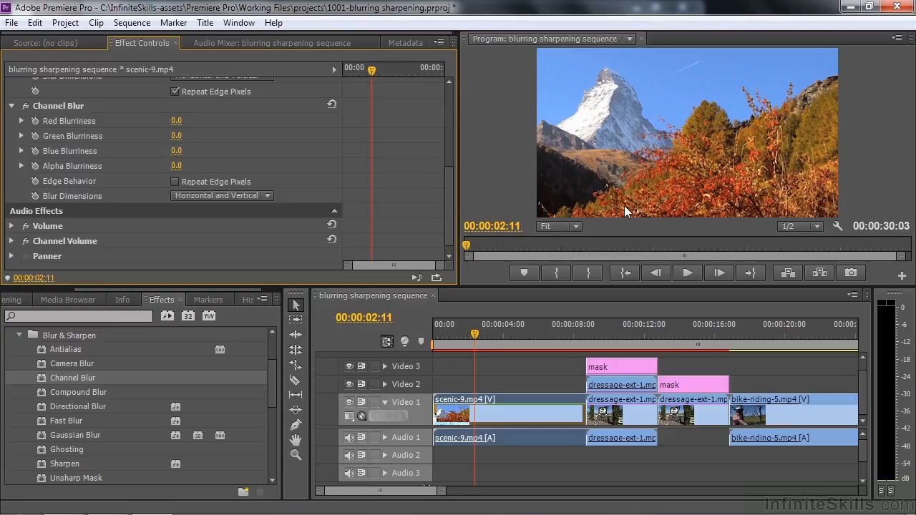
Try a Channel Blur Red Blurriness of 23, return it to 0 and set Green Blurriness to 1
left_click_drag(177, 122, 205, 122)
left_click_drag(178, 120, 454, 125)
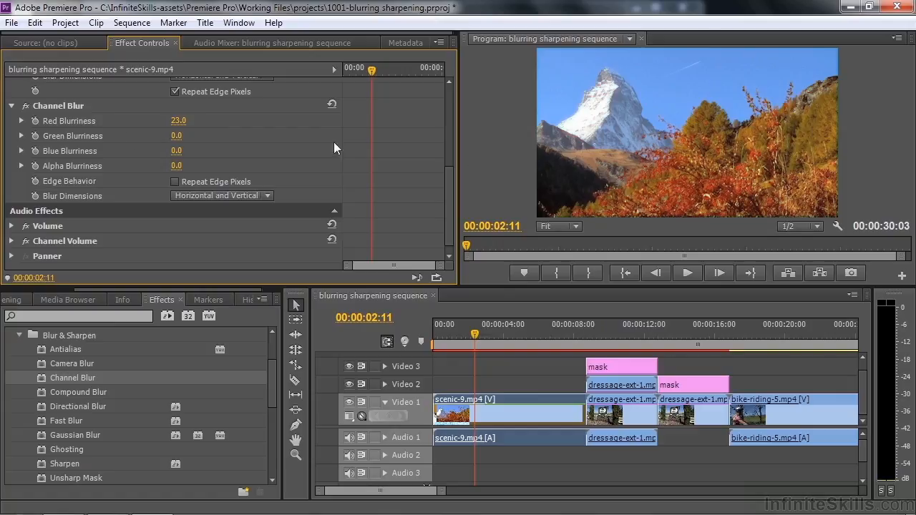
left_click_drag(175, 123, 185, 151)
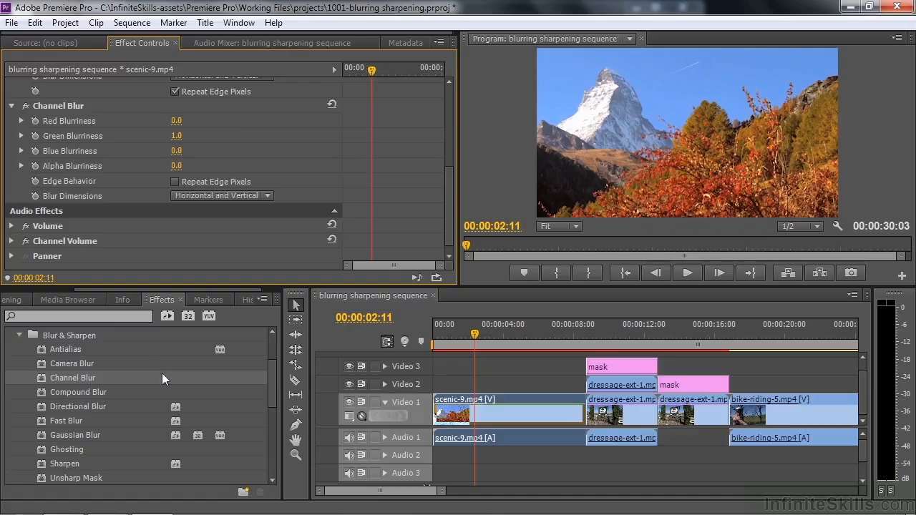
Move the playhead to 00:00:18:10 and apply Directional Blur to the bike-riding-5.mp4 clip
left_click(43, 404)
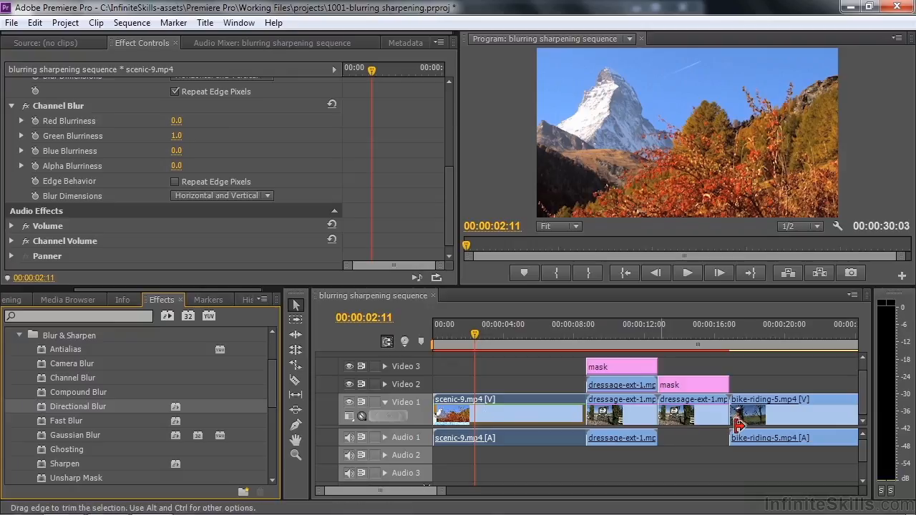
left_click(756, 338)
left_click(759, 417)
left_click_drag(45, 410, 780, 417)
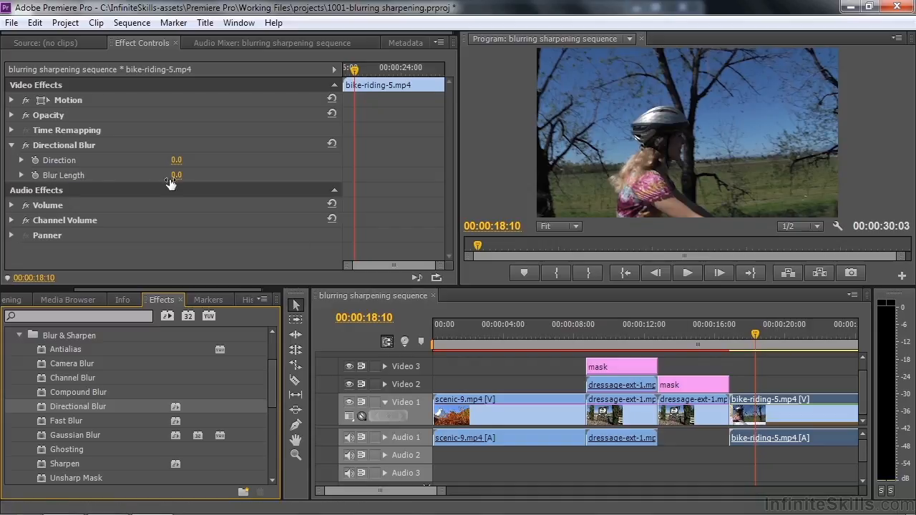
Set Directional Blur's Direction to 89° and Blur Length to 25, and play the blurred bike-riding clip
left_click(21, 160)
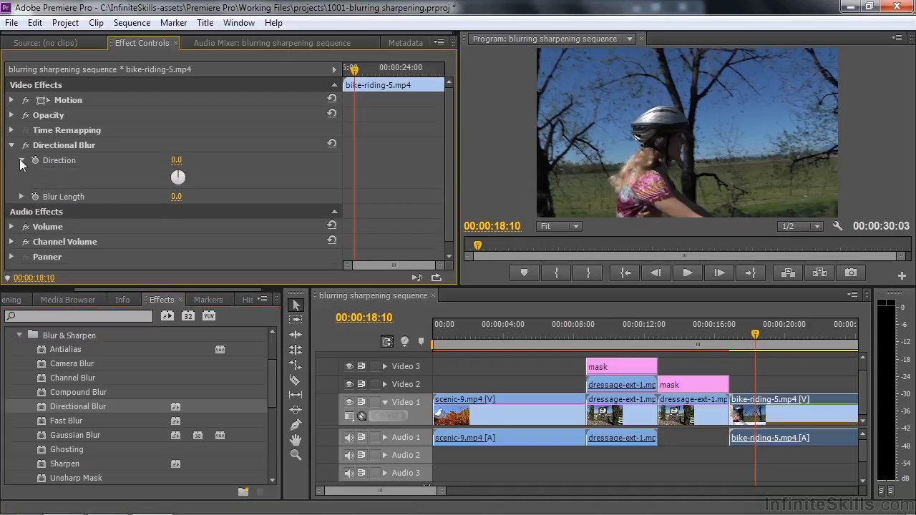
left_click_drag(179, 174, 220, 177)
left_click_drag(176, 198, 200, 204)
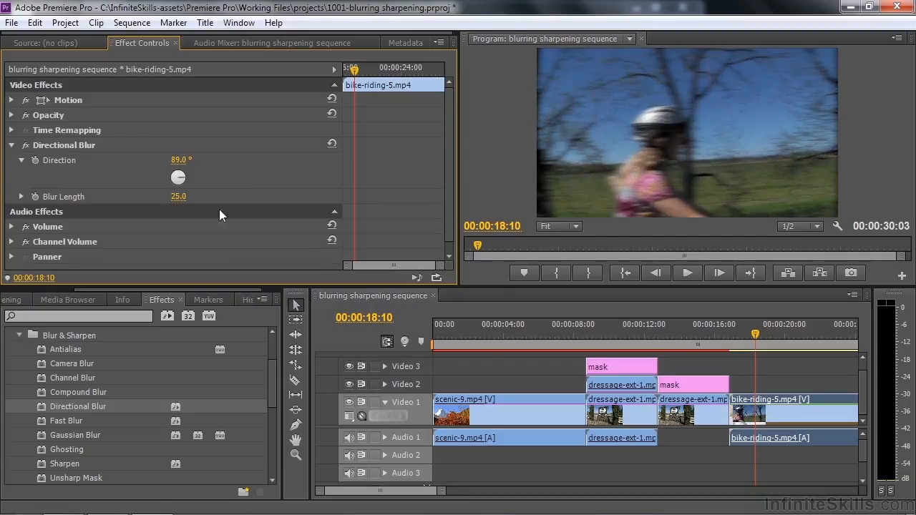
key("space")
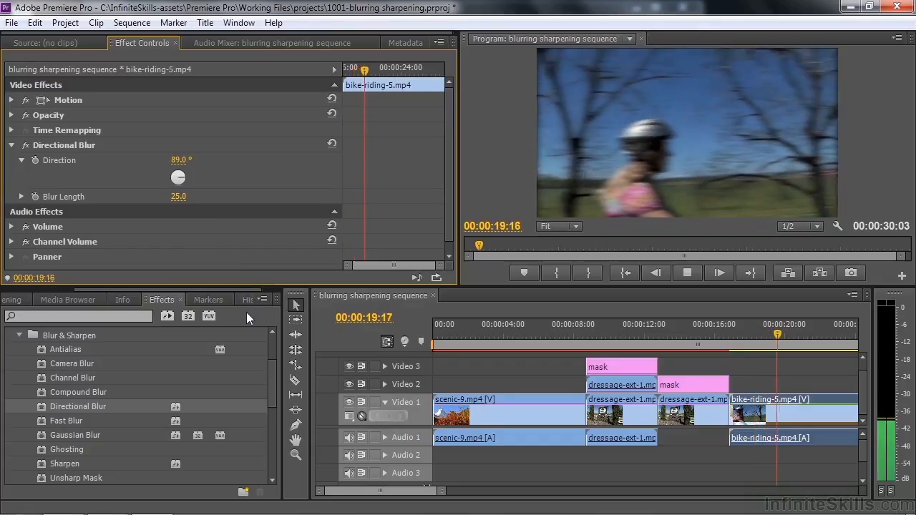
key("space")
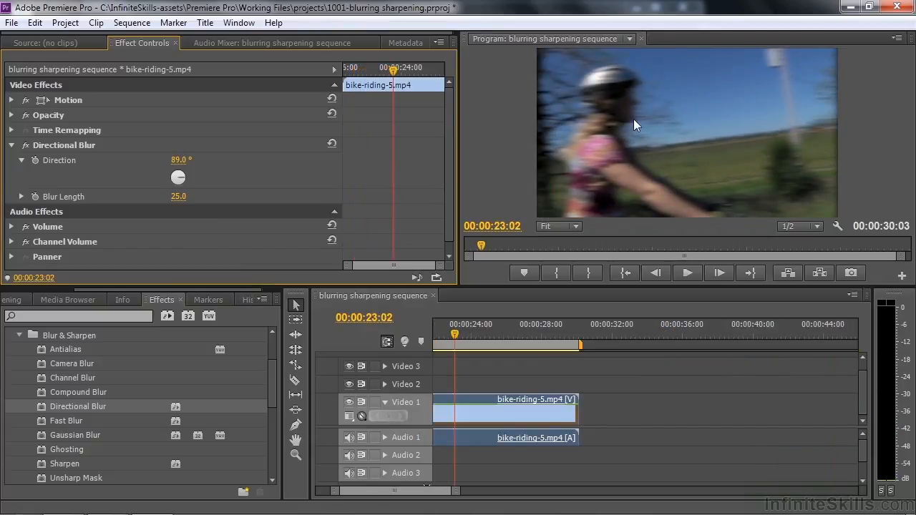
Delete the Directional Blur effect from the bike-riding-5.mp4 clip
left_click_drag(399, 491, 382, 492)
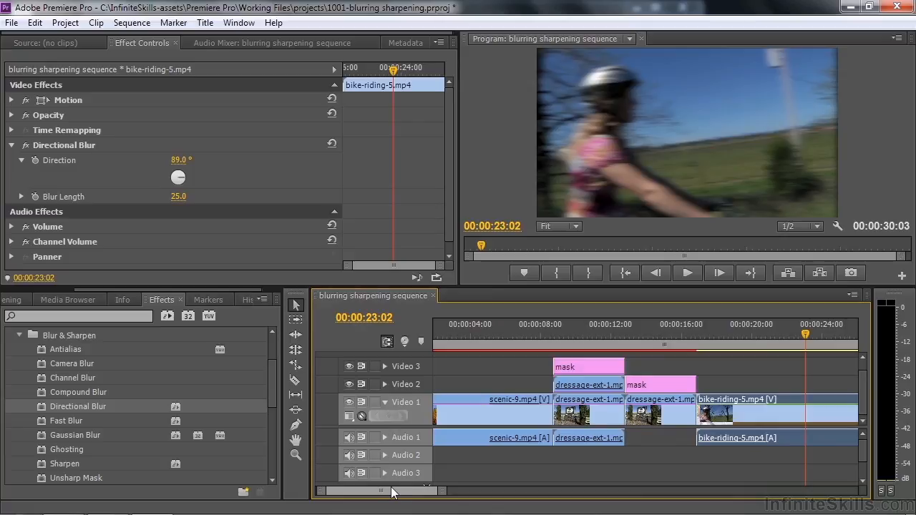
left_click(61, 145)
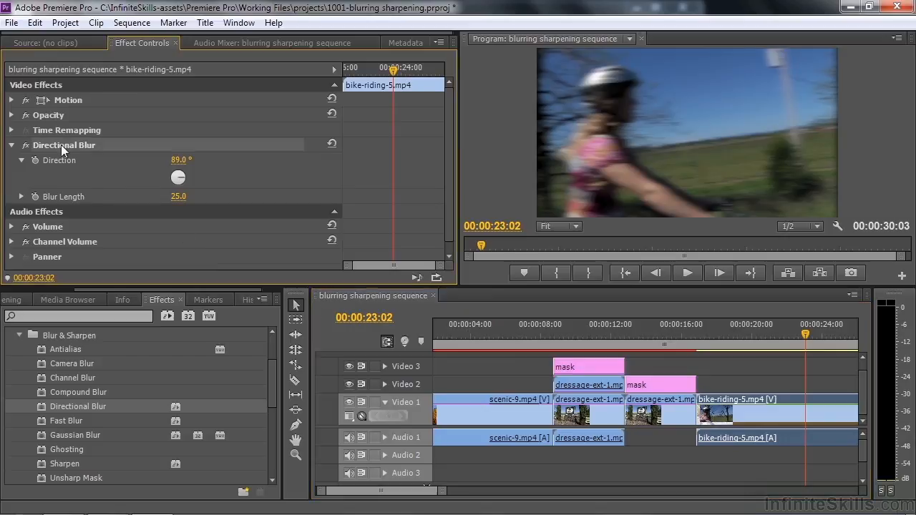
key("Delete")
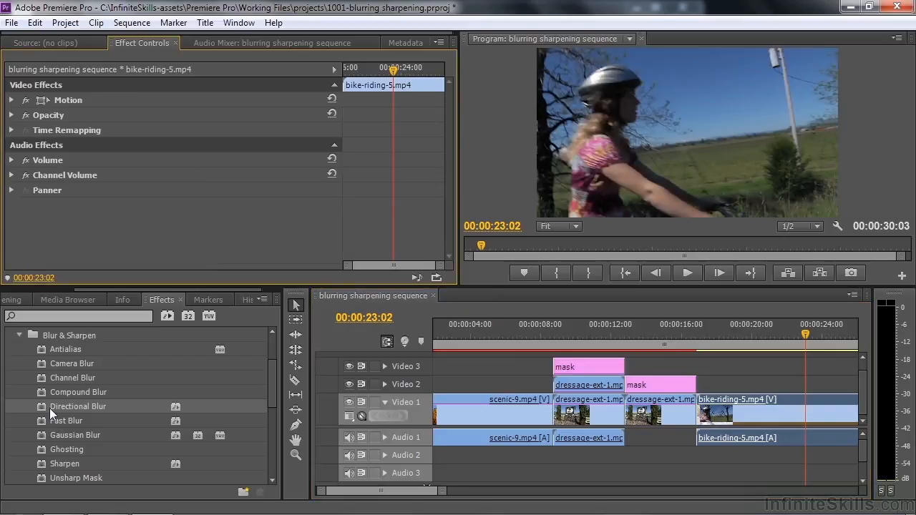
At 00:00:14:06, switch off Compound Blur on the second dressage-ext-1.mp4 clip and choose Video 2 as its Blur Layer
left_click(650, 322)
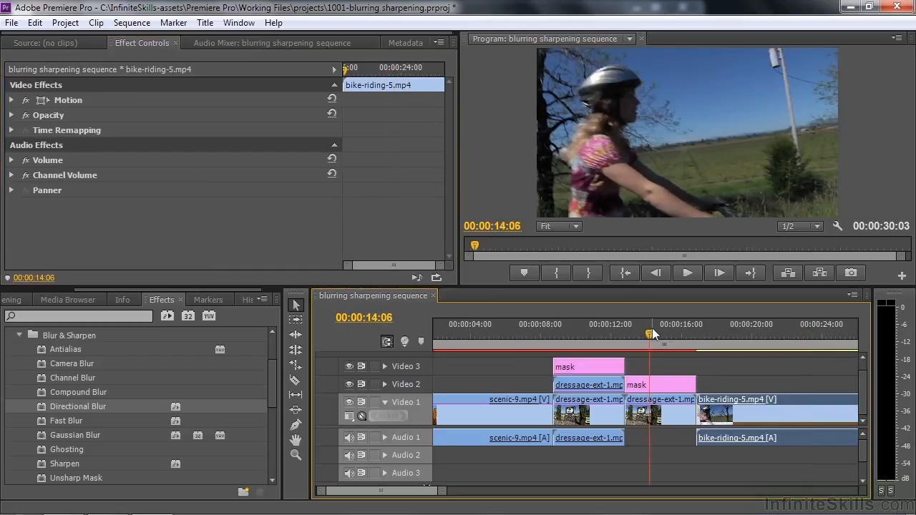
left_click(661, 405)
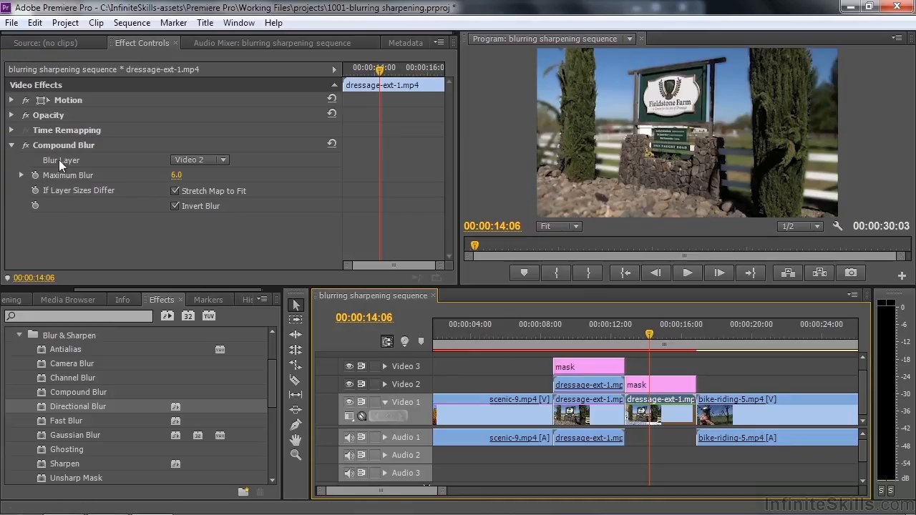
left_click(27, 146)
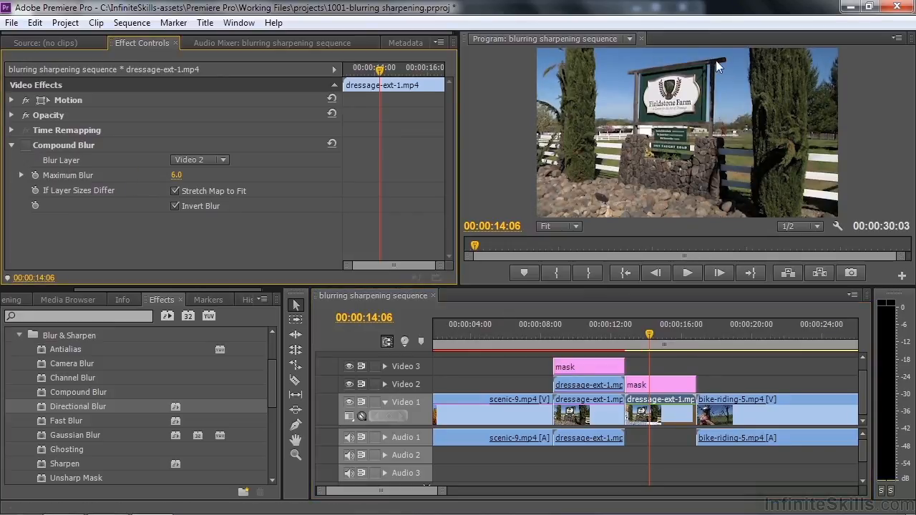
left_click(224, 161)
left_click(199, 214)
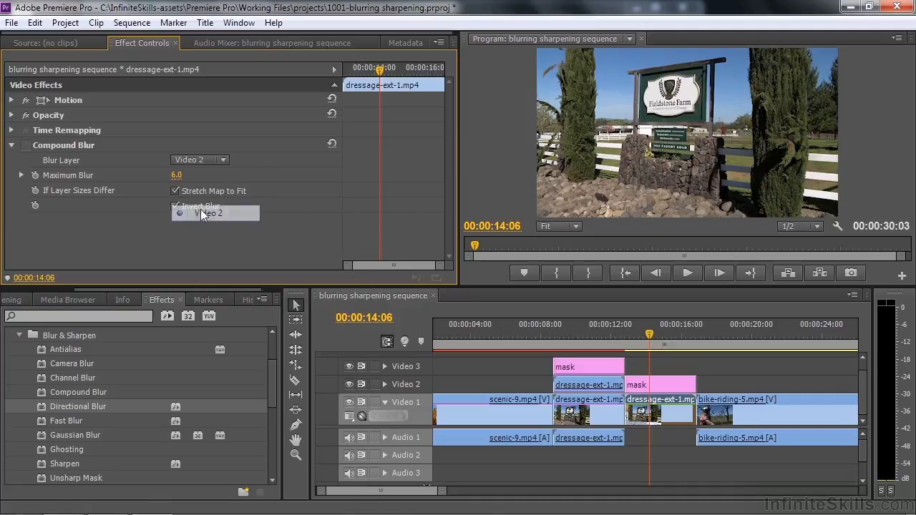
Raise the Opacity of the mask clip on Video 2 to 100% to reveal it, and return it to 0%
left_click(666, 389)
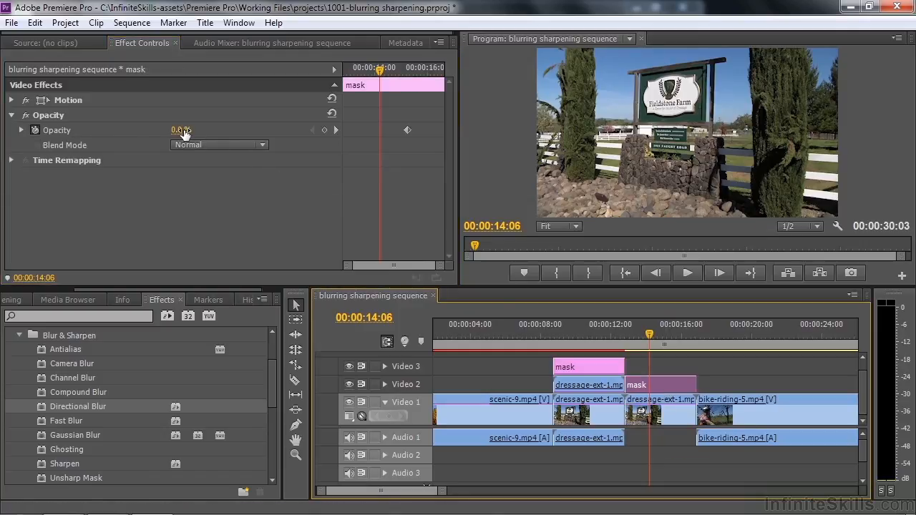
left_click_drag(183, 133, 250, 134)
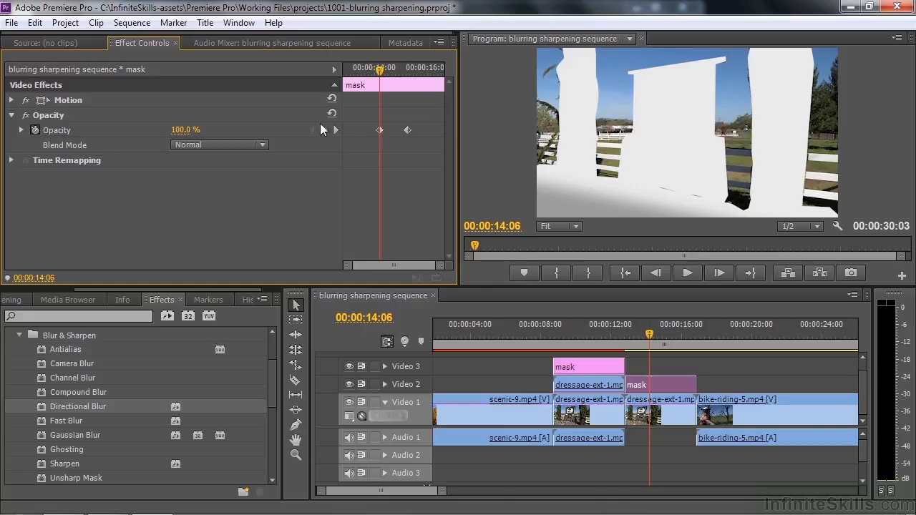
left_click(184, 130)
type("0")
key("Return")
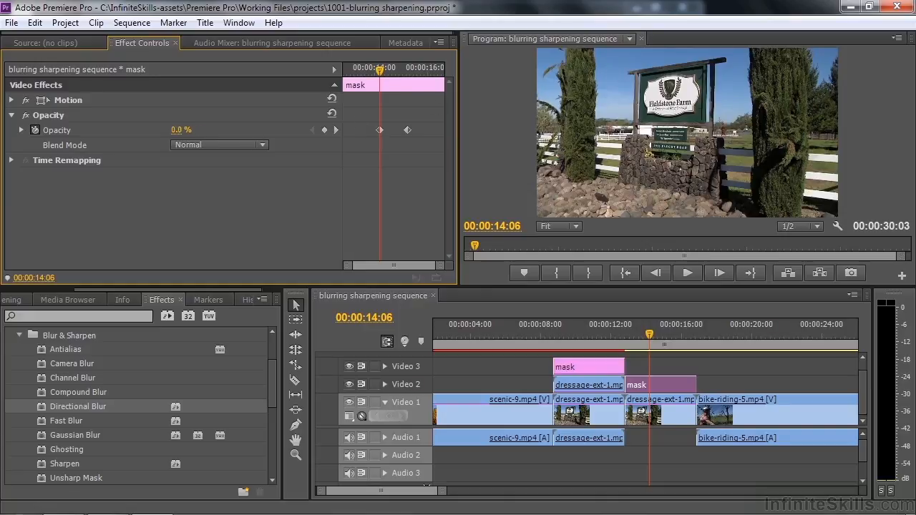
Switch Compound Blur back on for the second dressage-ext-1.mp4 clip and toggle Invert Blur off and on
left_click(654, 404)
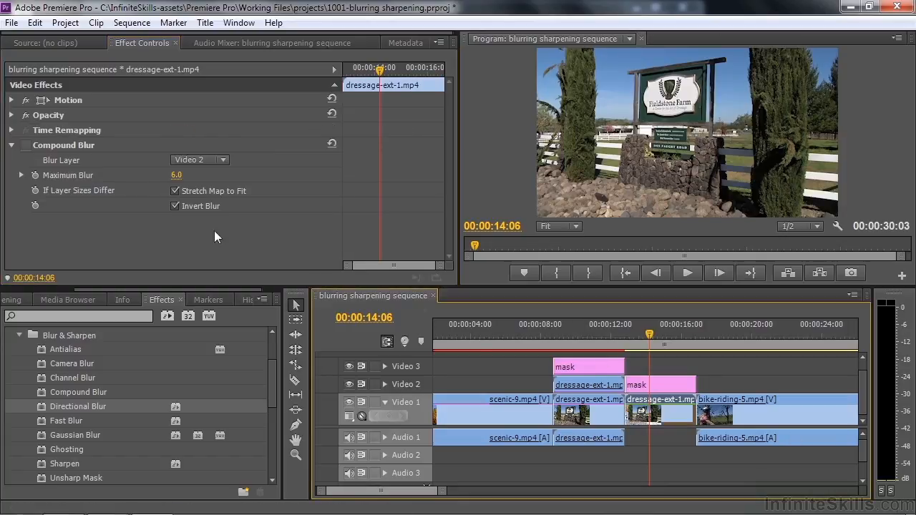
left_click(26, 145)
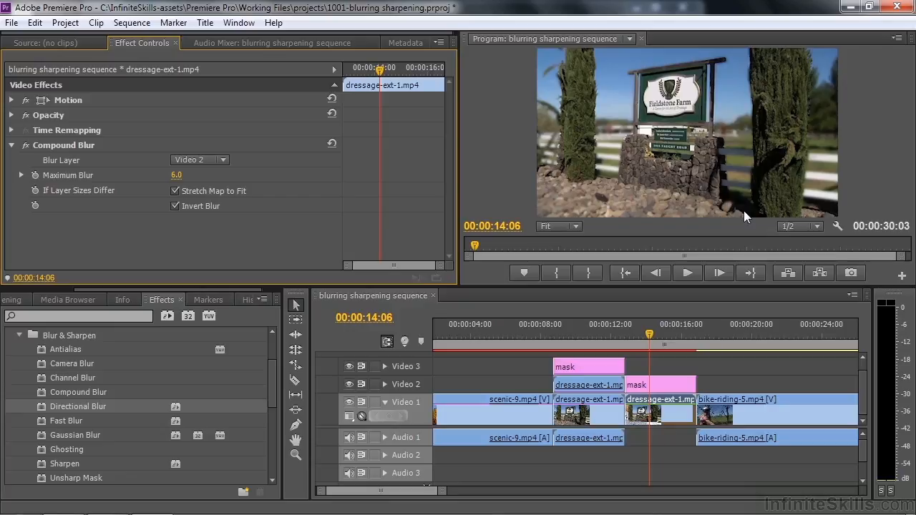
left_click(179, 209)
left_click(175, 206)
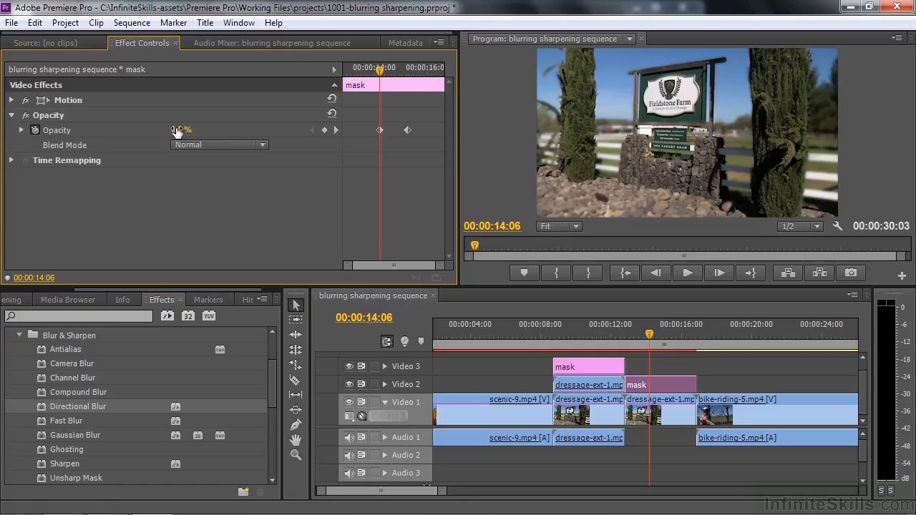
Show the Video 2 mask over the blurred picture at 100% Opacity, and set it back to 0%
left_click_drag(180, 131, 352, 146)
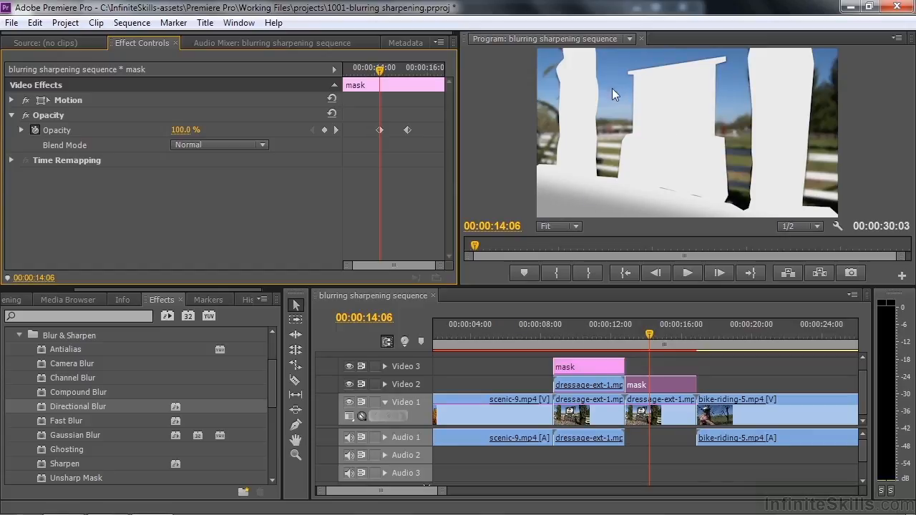
left_click(183, 130)
type("0")
key("Return")
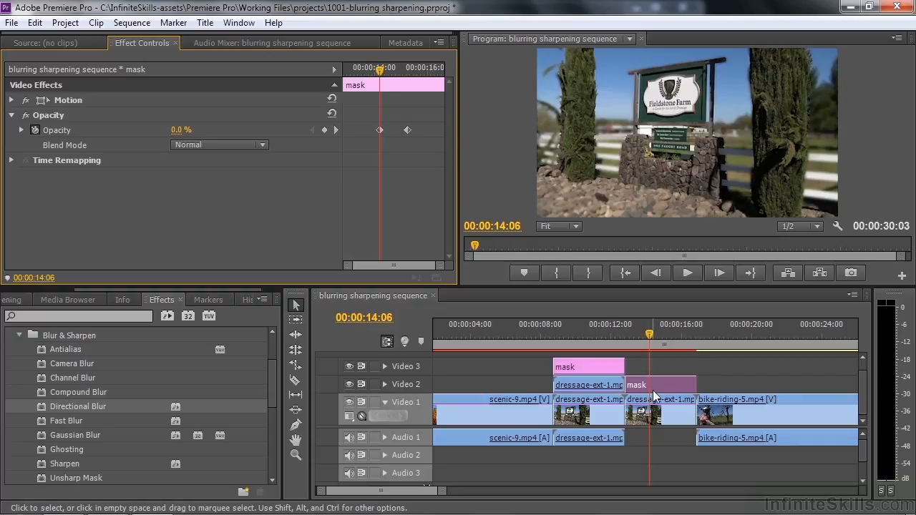
Move the playhead to 00:00:10:04 and view the effect settings of the mask clip on Video 3
mouse_move(655, 387)
left_click_drag(648, 330, 577, 330)
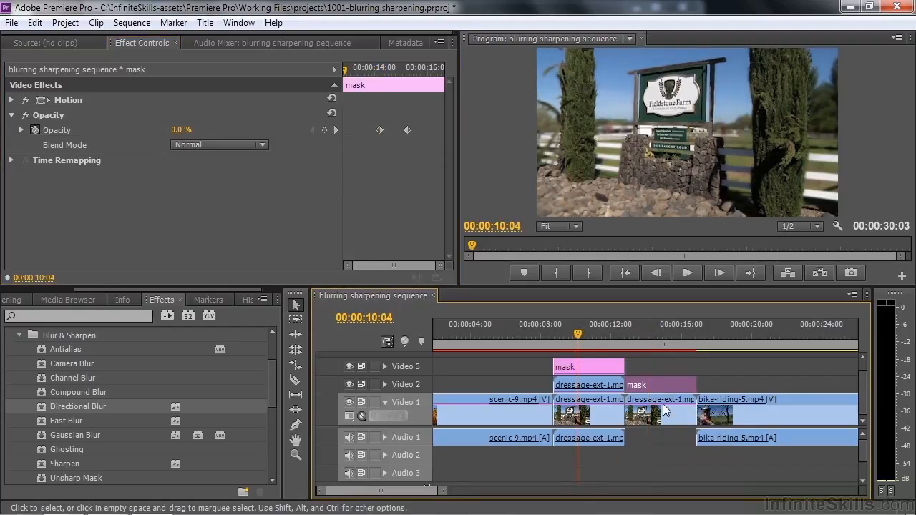
left_click(584, 366)
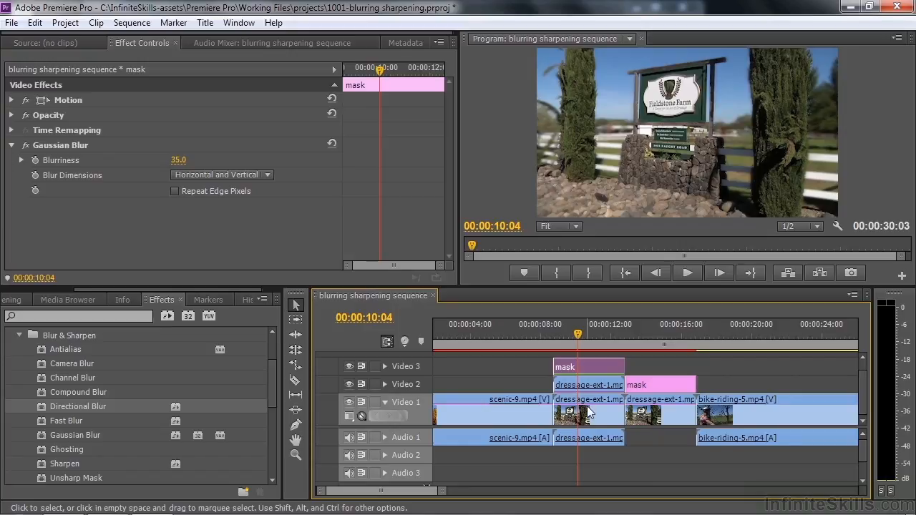
Toggle the output of the Video 1, Video 2 and Video 3 tracks to inspect the layers of the blurred composite separately
left_click(348, 384)
left_click(349, 366)
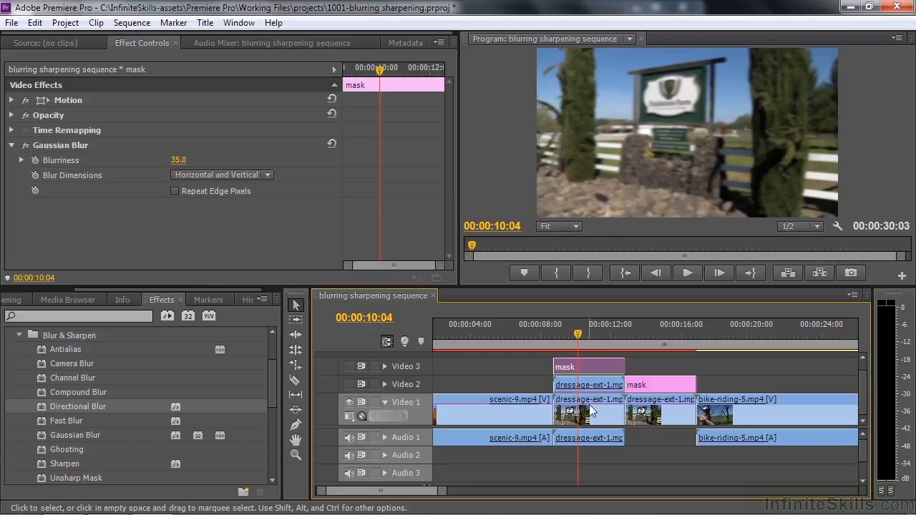
left_click(348, 384)
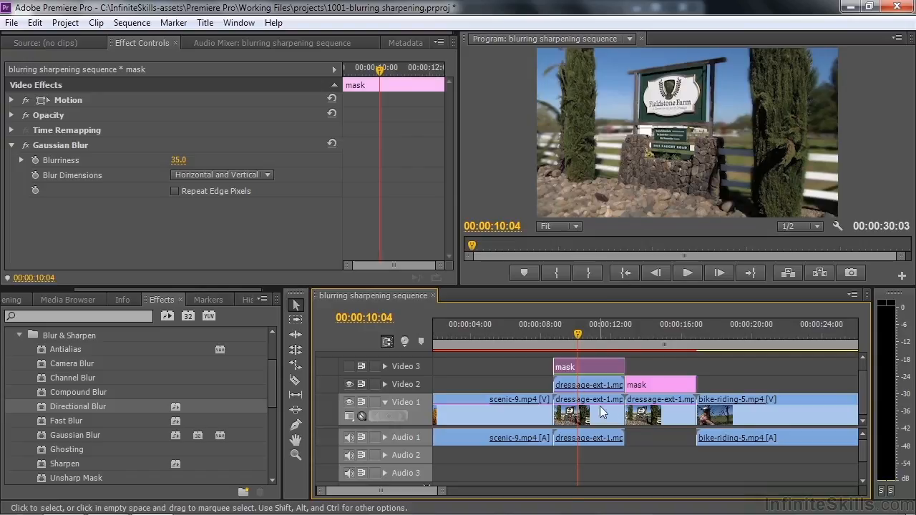
left_click(349, 402)
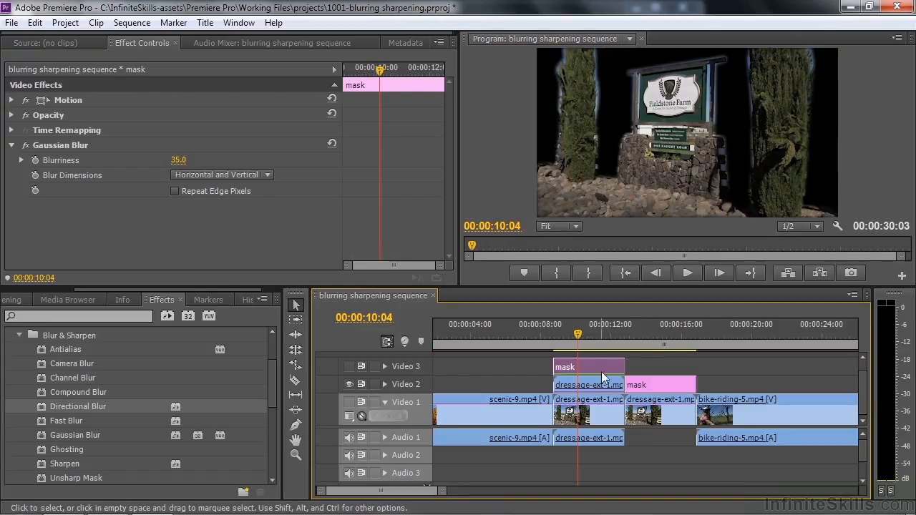
left_click(349, 385)
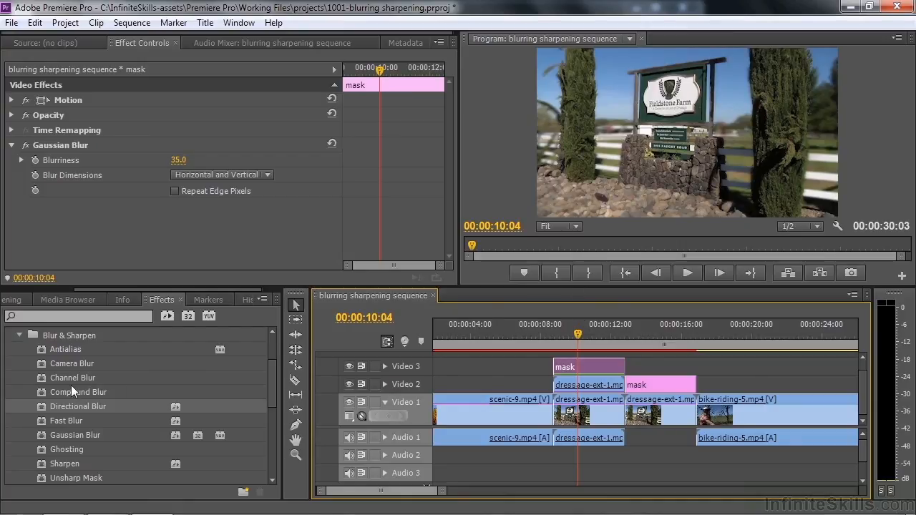
Move the playhead to 00:00:03:02 and select the scenic-9.mp4 clip
left_click(44, 348)
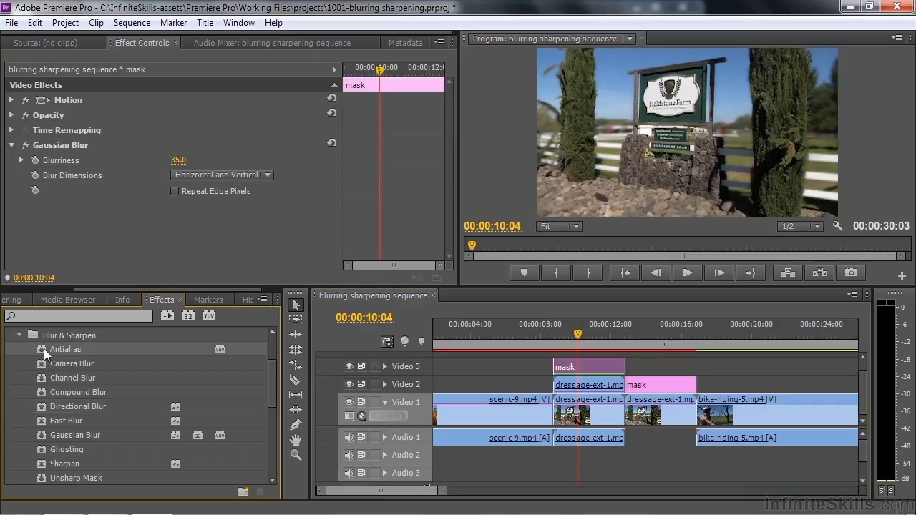
left_click_drag(578, 330, 454, 379)
left_click(469, 407)
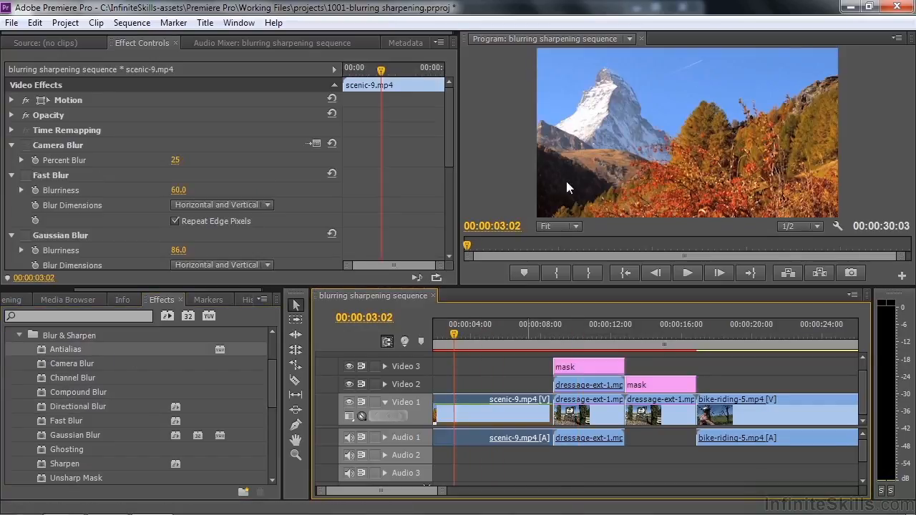
Examine the mountain's edge pixels in the program view at 400% and at 200% magnification
left_click(578, 225)
left_click(583, 374)
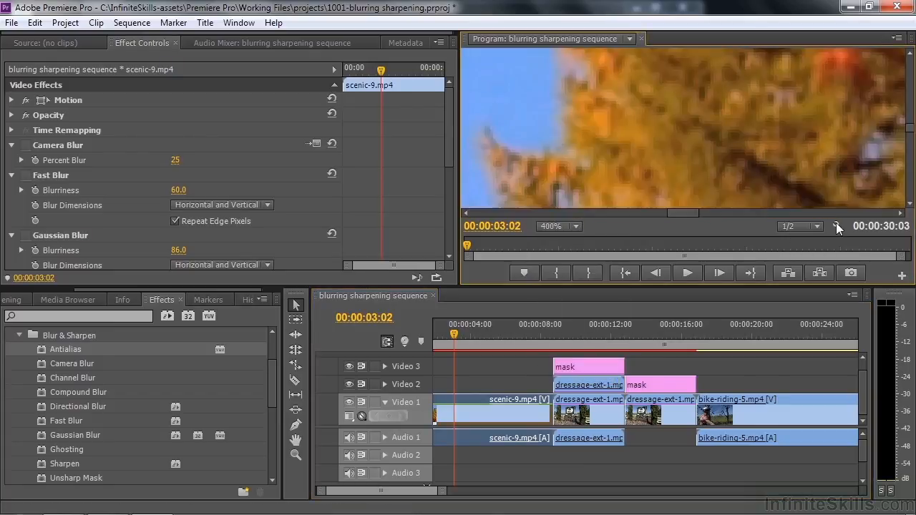
left_click_drag(685, 213, 531, 226)
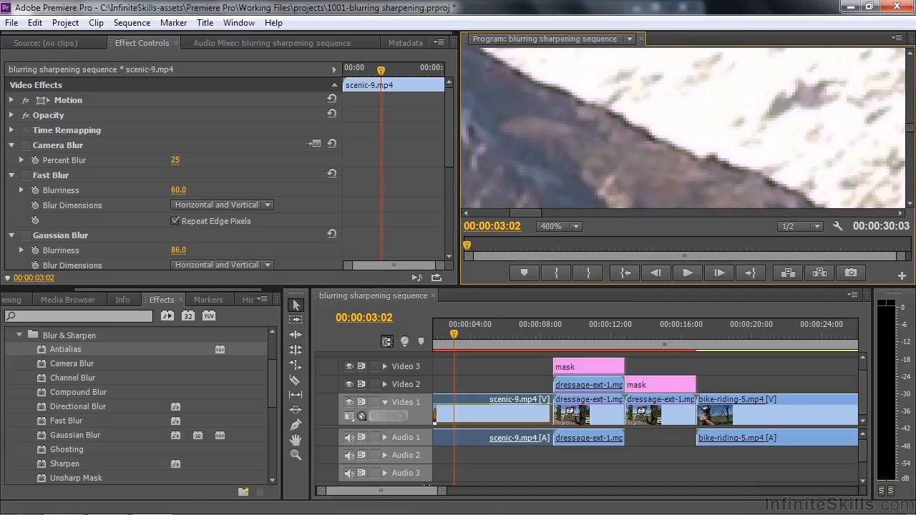
left_click_drag(910, 134, 910, 113)
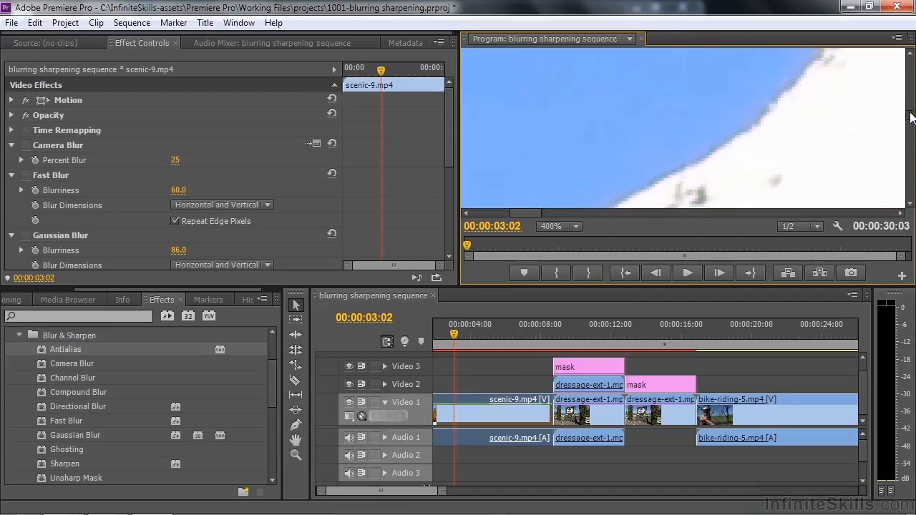
left_click(578, 226)
left_click(574, 360)
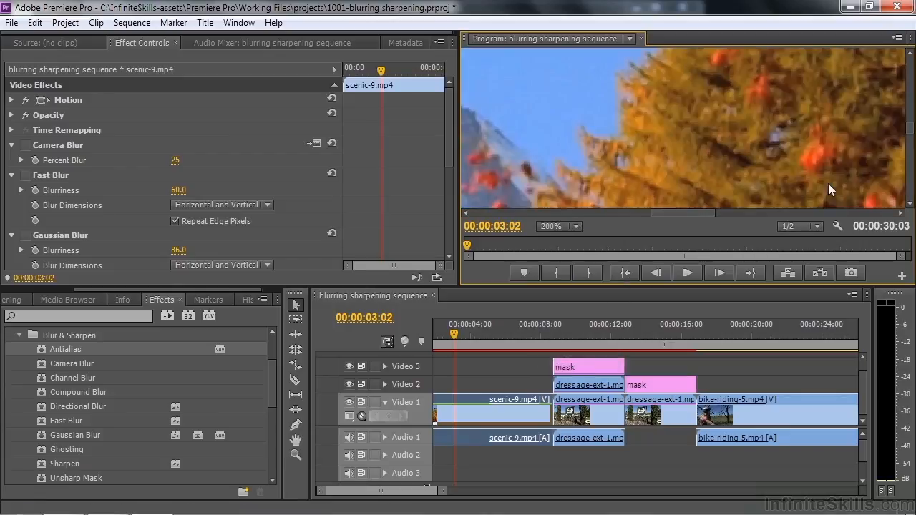
left_click_drag(910, 133, 913, 105)
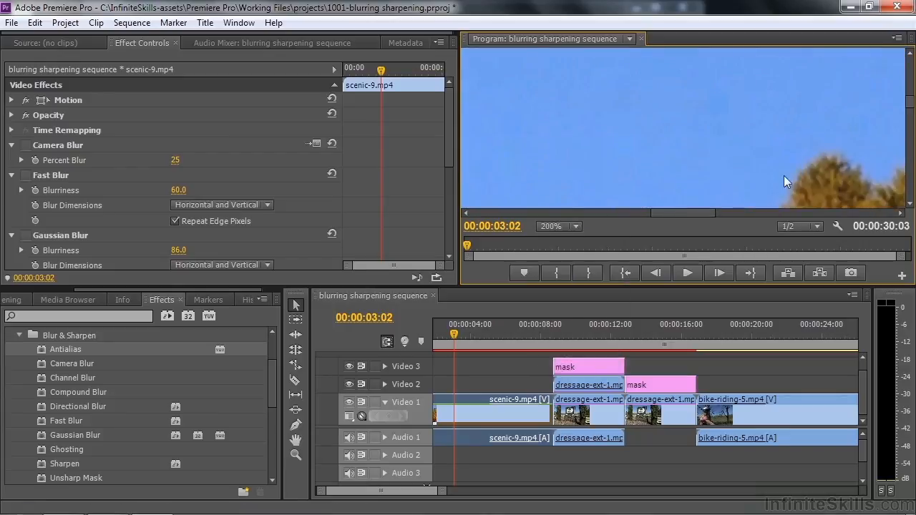
left_click_drag(677, 213, 558, 224)
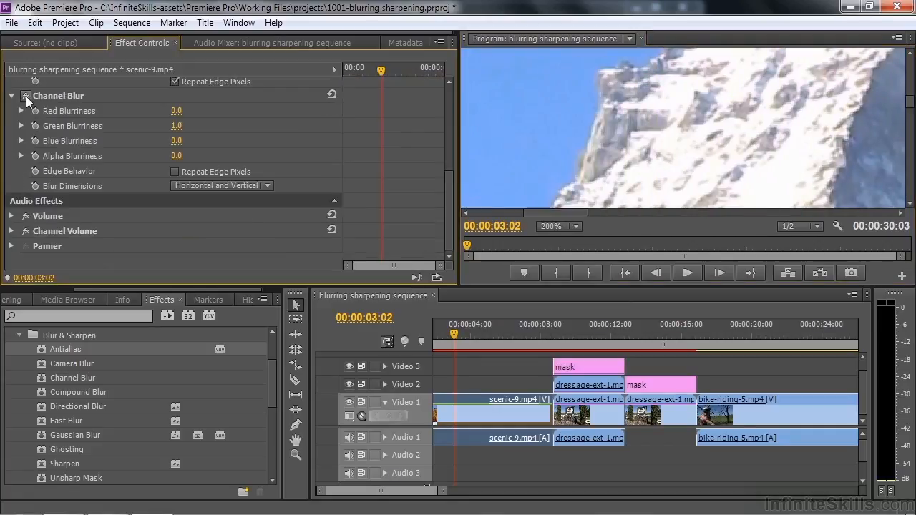
Switch Channel Blur off on the scenic-9.mp4 clip and apply the Antialias effect
left_click(26, 96)
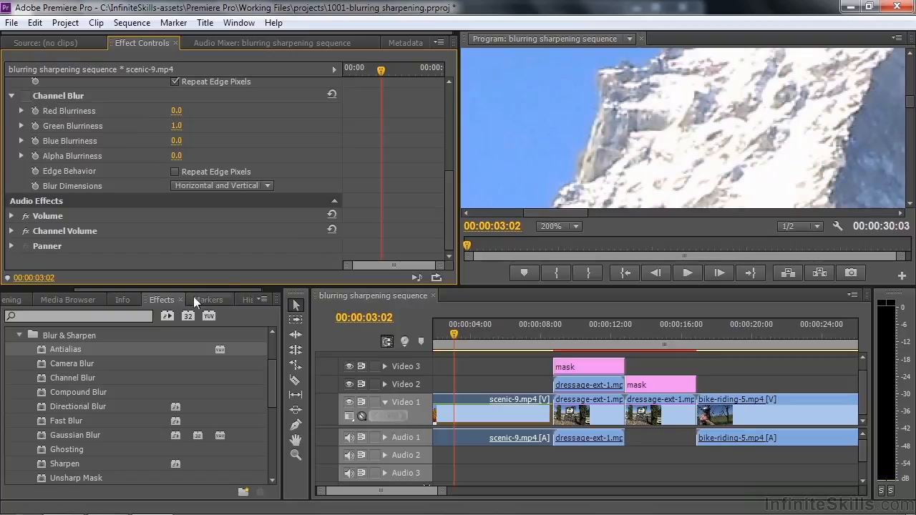
left_click_drag(37, 349, 18, 173)
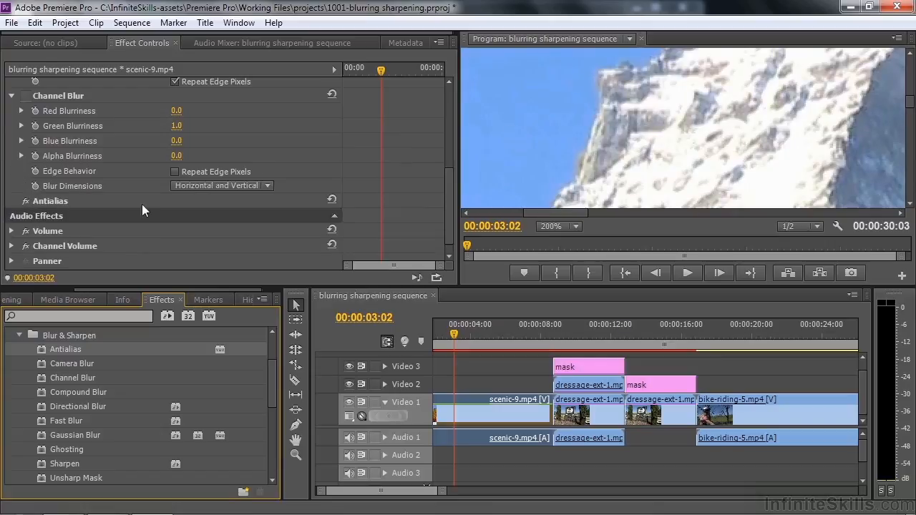
Toggle Antialias off and on to compare the mountain's edges with and without the effect, leaving it on
left_click(25, 201)
left_click(26, 201)
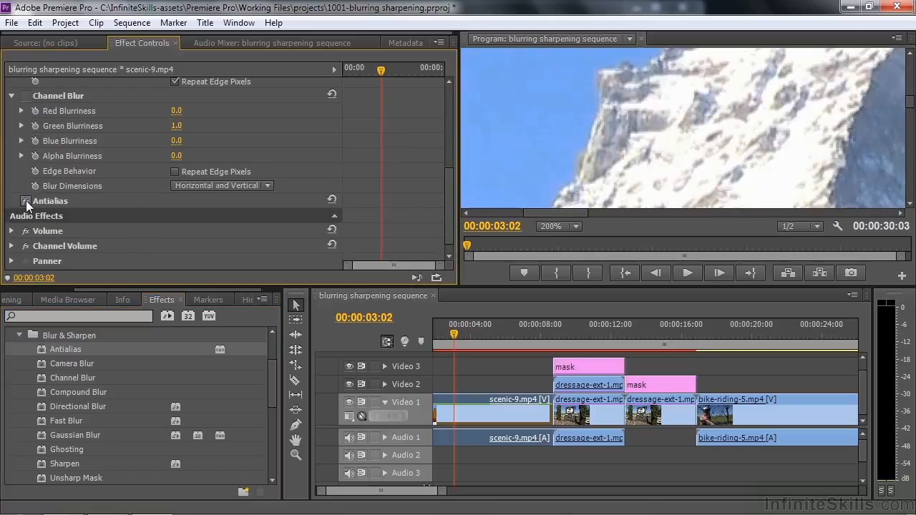
left_click(25, 201)
left_click(573, 159)
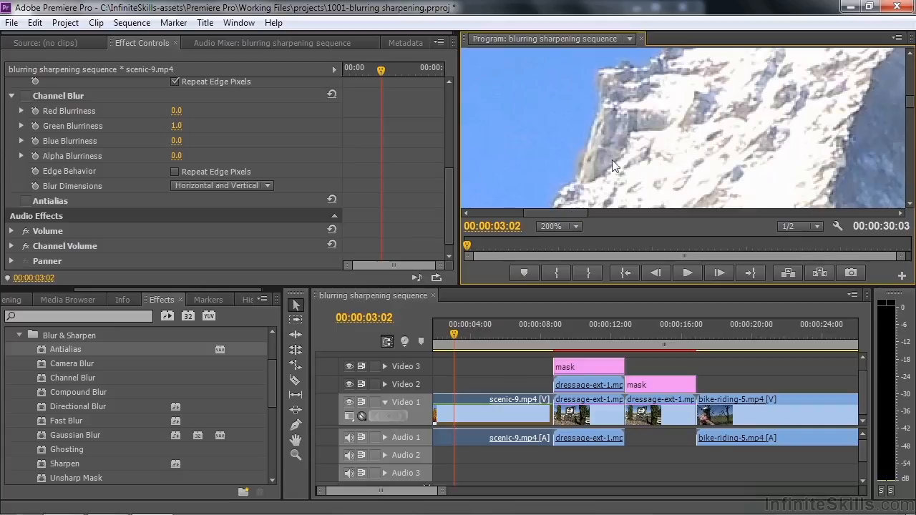
left_click(25, 202)
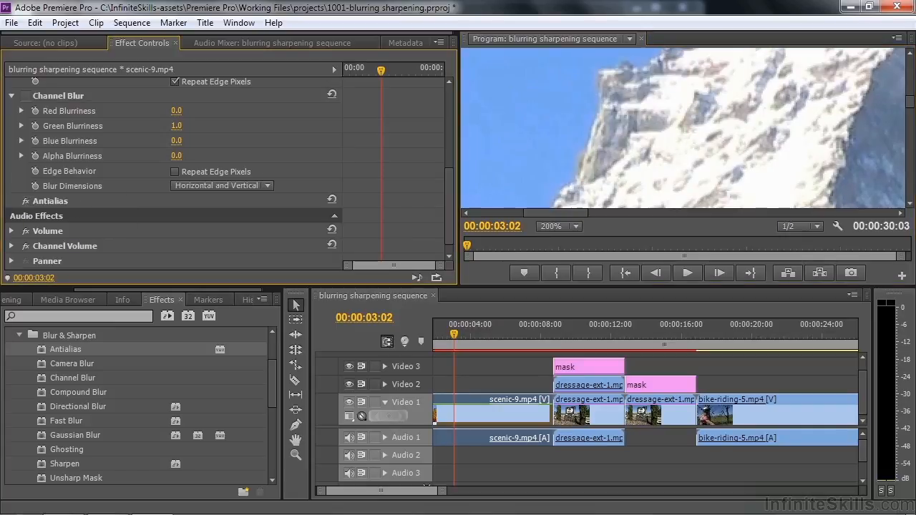
Fit the whole frame in the program view, then toggle Antialias on scenic-9.mp4 to compare the results, leaving it off
left_click(572, 228)
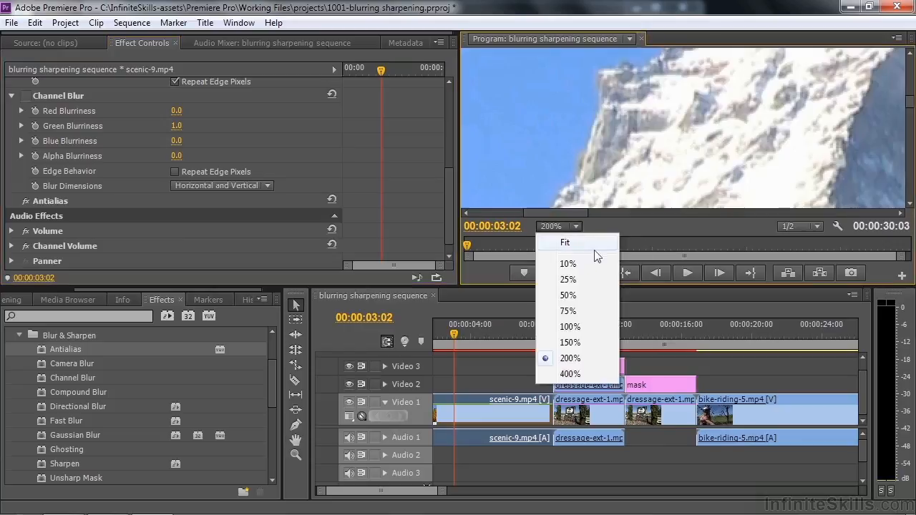
left_click(591, 243)
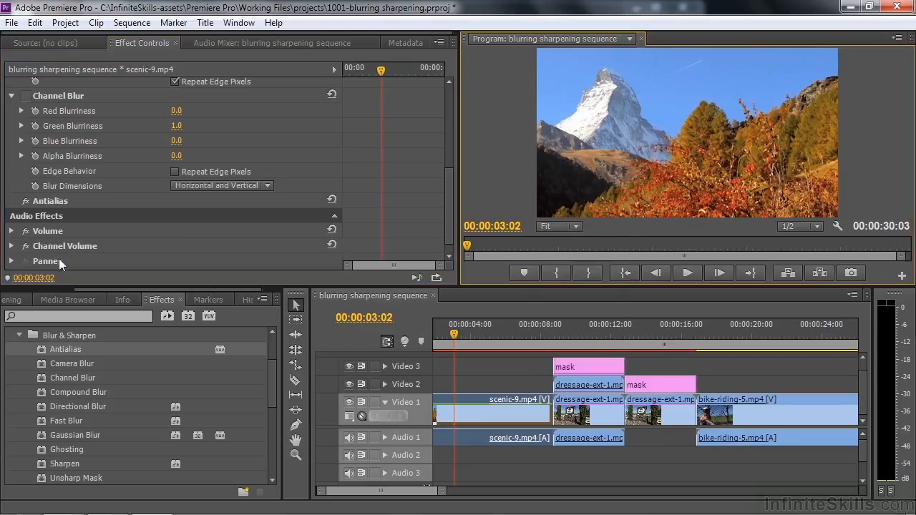
left_click(25, 201)
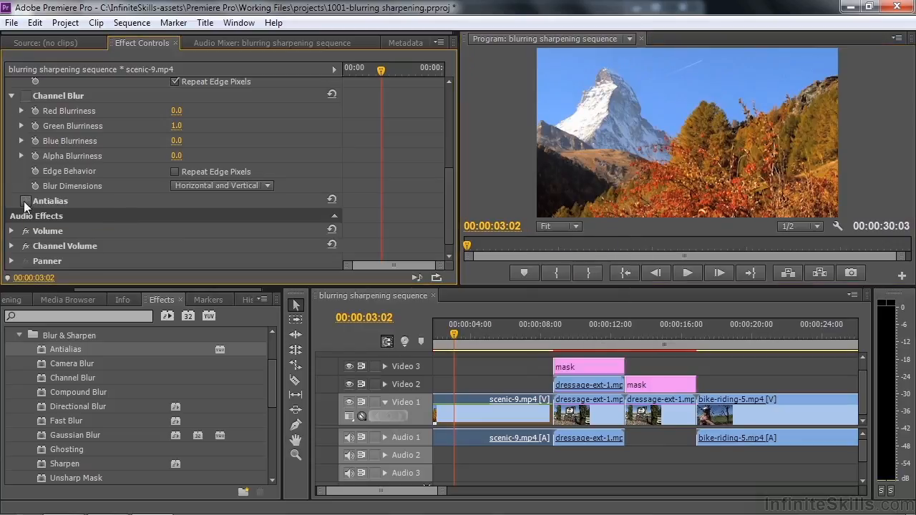
left_click(25, 201)
left_click(25, 201)
left_click(25, 201)
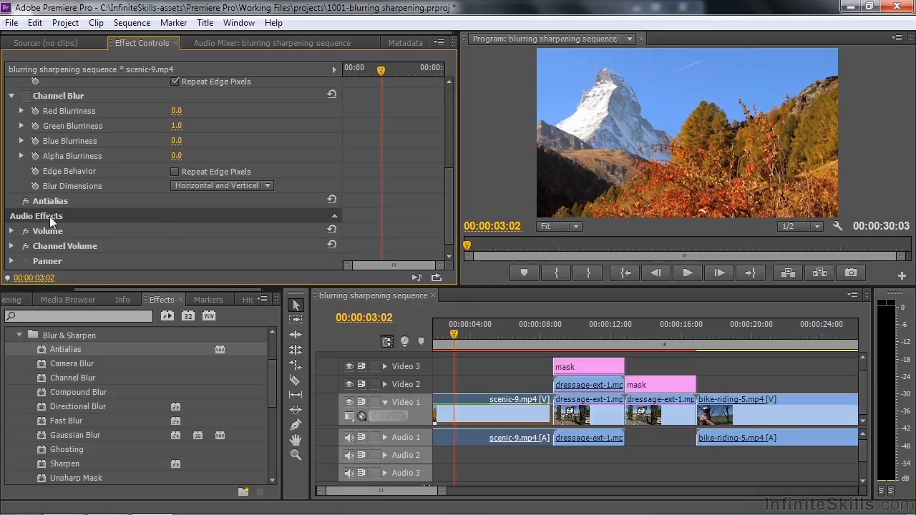
left_click(25, 202)
Move the playhead to 00:00:18:18 and apply the Ghosting effect to the bike-riding-5.mp4 clip
left_click(728, 334)
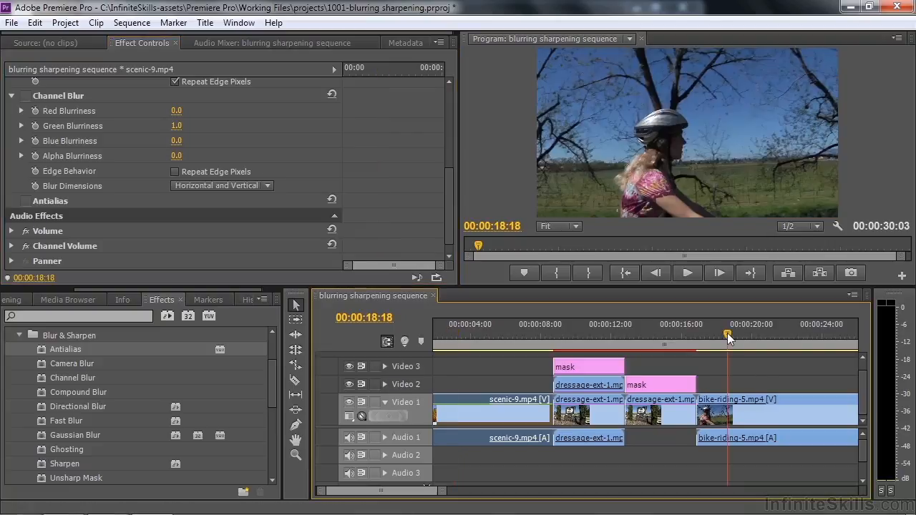
left_click(728, 404)
left_click_drag(41, 450, 737, 417)
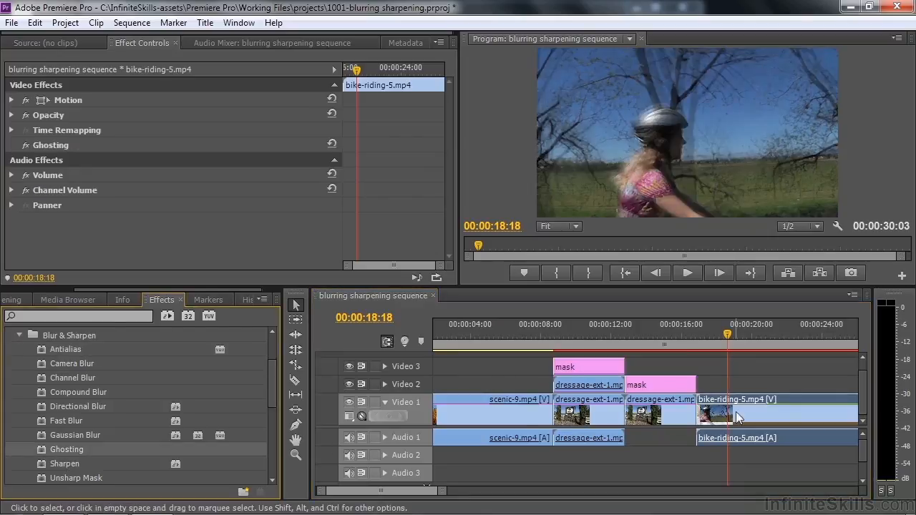
Play the bike-riding-5.mp4 clip while toggling Ghosting off and on to compare the motion trails
key("space")
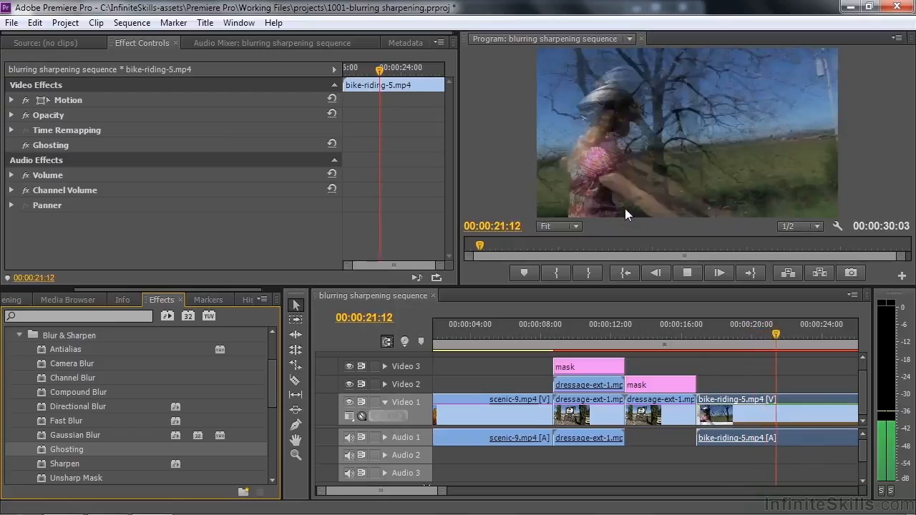
key("space")
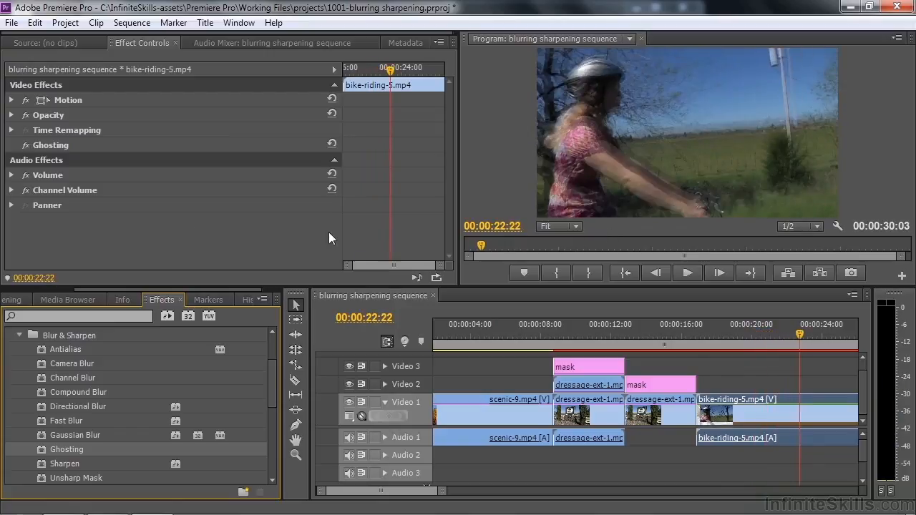
key("space")
left_click(25, 146)
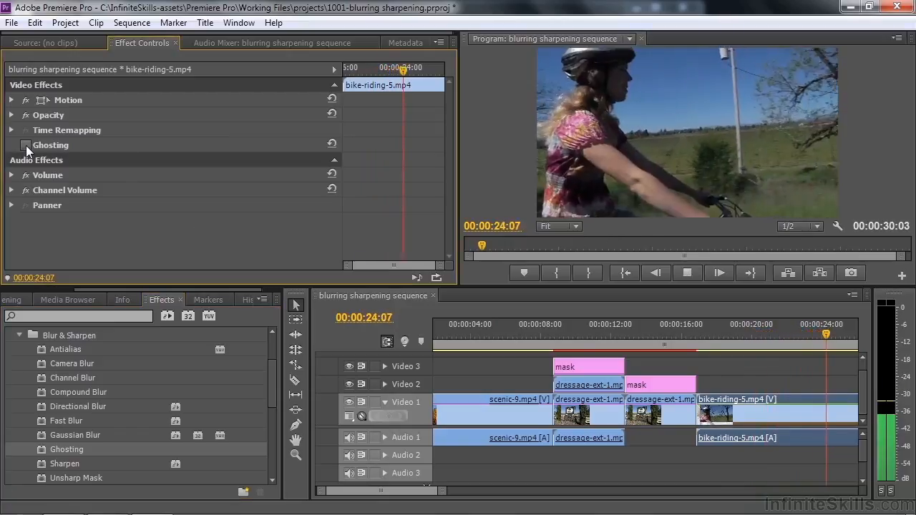
left_click(25, 145)
key("space")
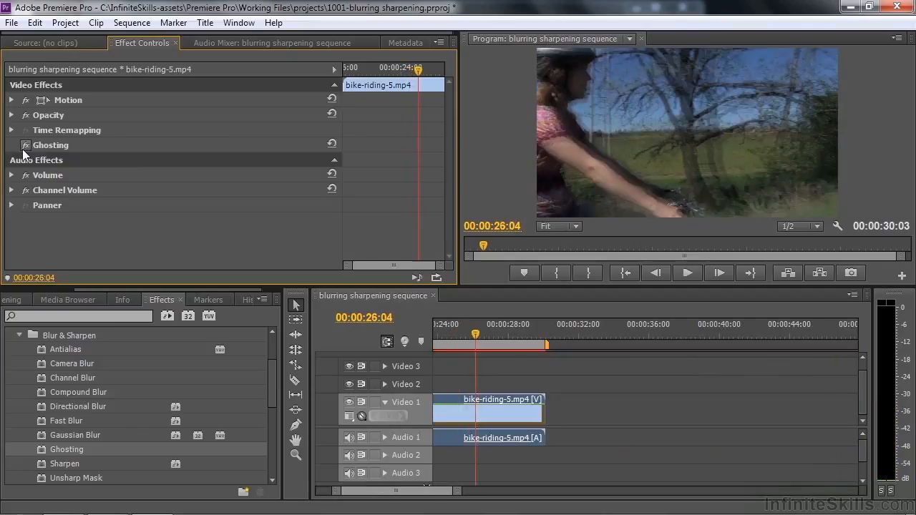
Remove Ghosting from bike-riding-5.mp4, set the playhead to 00:00:20:15 and apply the Sharpen effect to the clip
left_click(52, 145)
key("Delete")
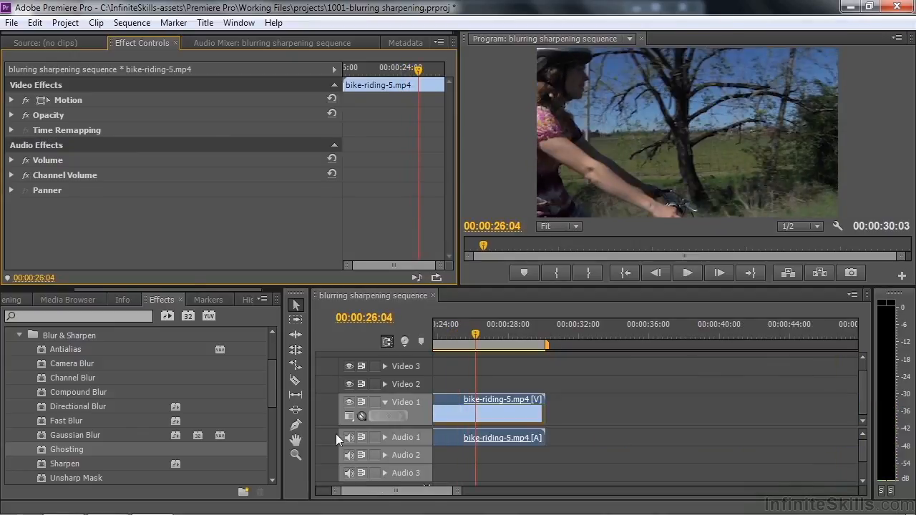
left_click_drag(276, 386, 213, 410)
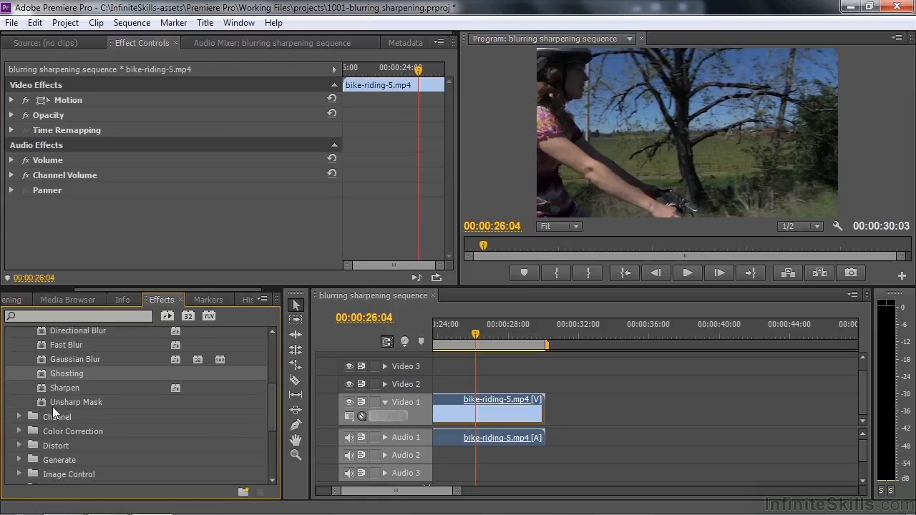
scroll(391, 487, "left", 5)
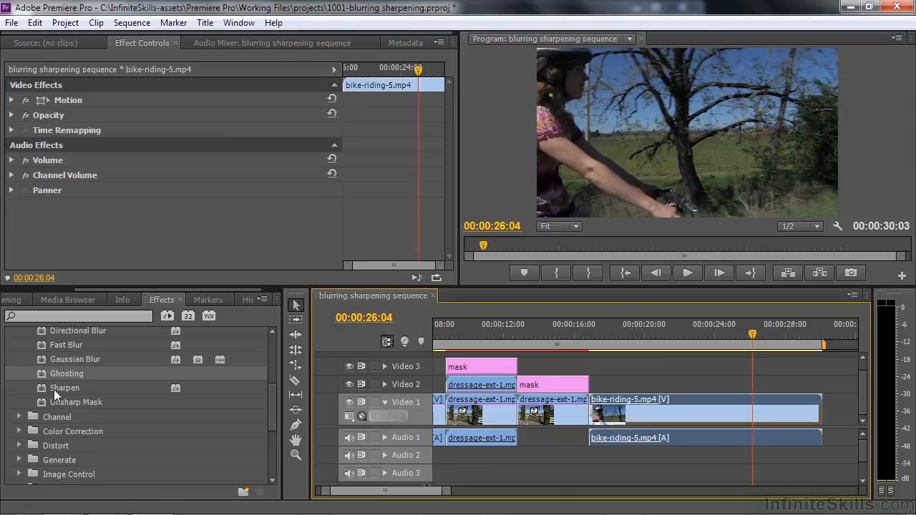
left_click_drag(751, 333, 652, 353)
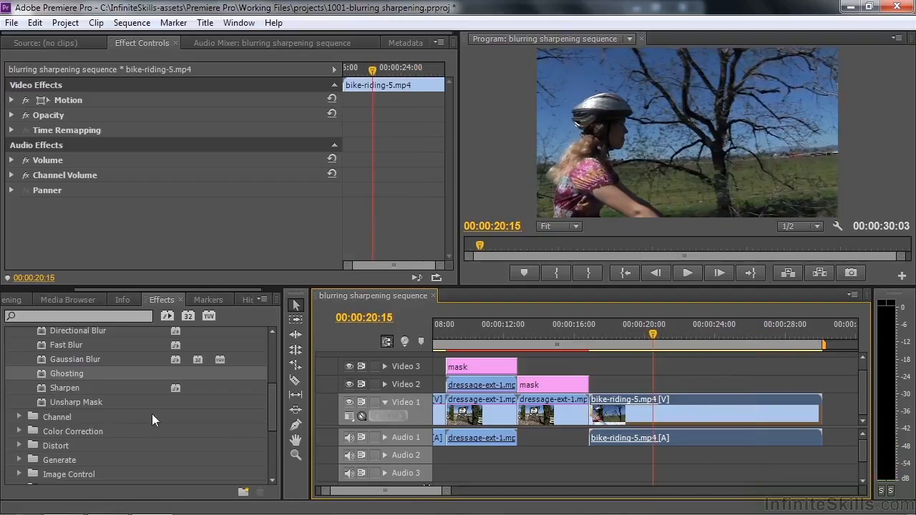
left_click_drag(43, 388, 637, 417)
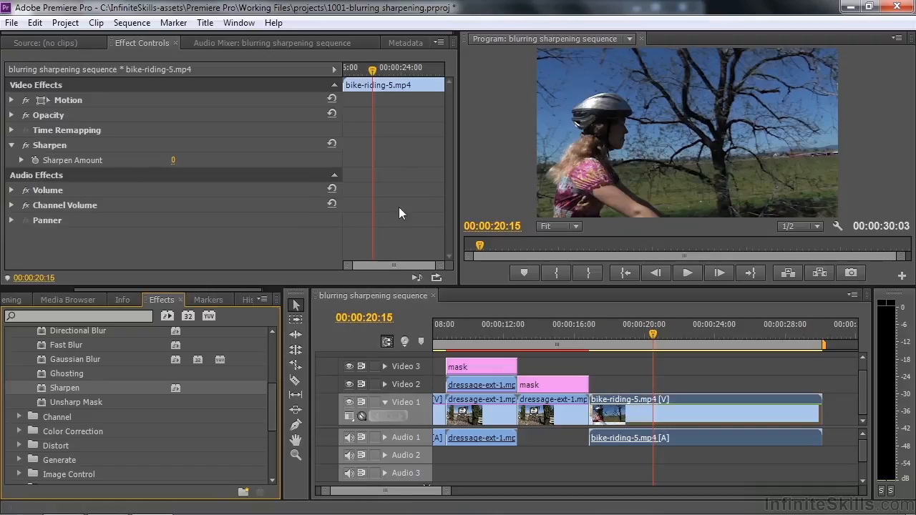
Move the playhead to 00:00:19:10 and set the clip's Sharpen Amount to 76
left_click_drag(653, 337, 632, 340)
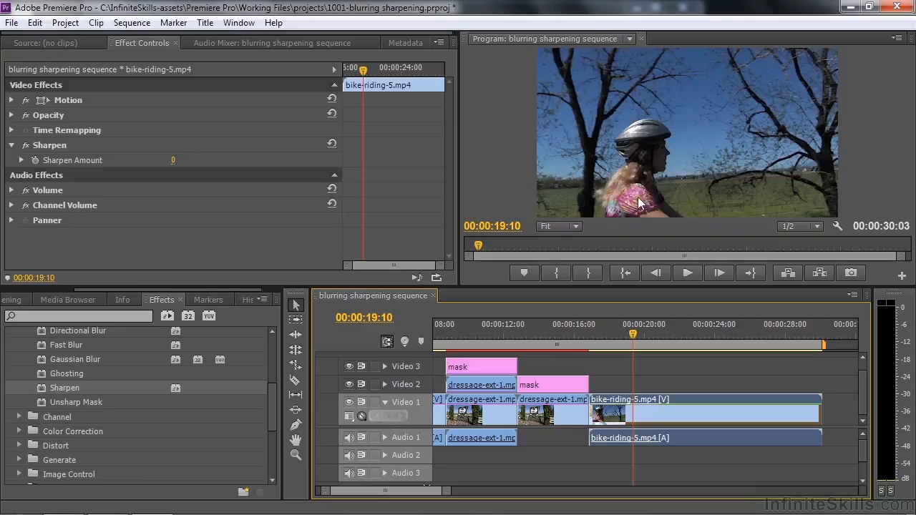
left_click(21, 161)
left_click_drag(25, 187, 89, 198)
left_click_drag(213, 194, 253, 194)
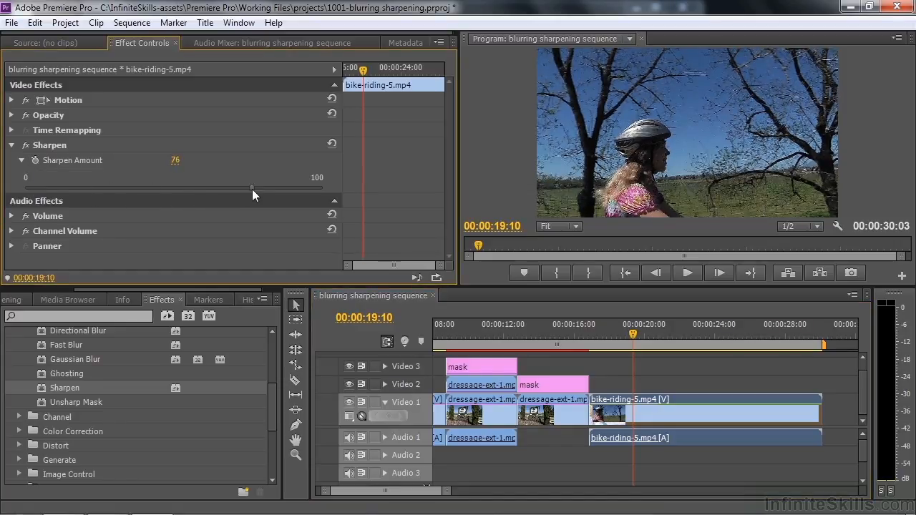
Play the bike-riding-5.mp4 clip to examine the strongly sharpened footage for edge artifacts
key("space")
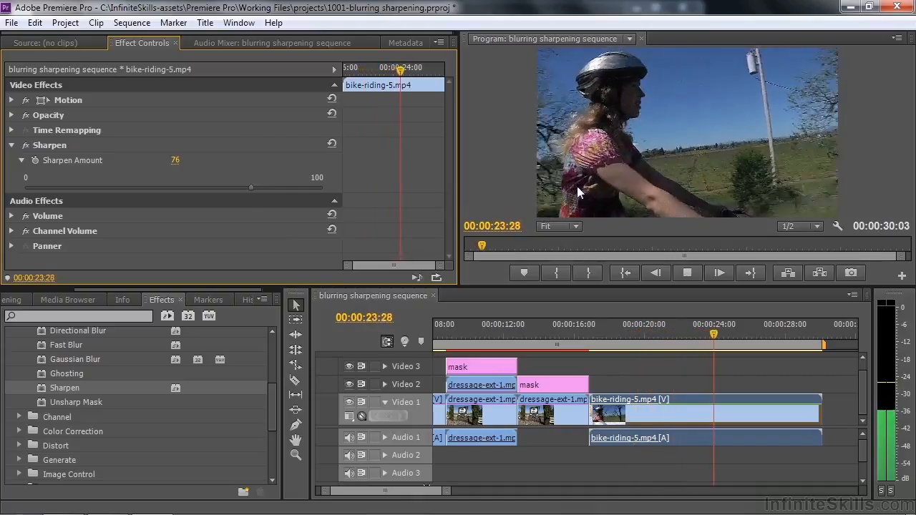
key("space")
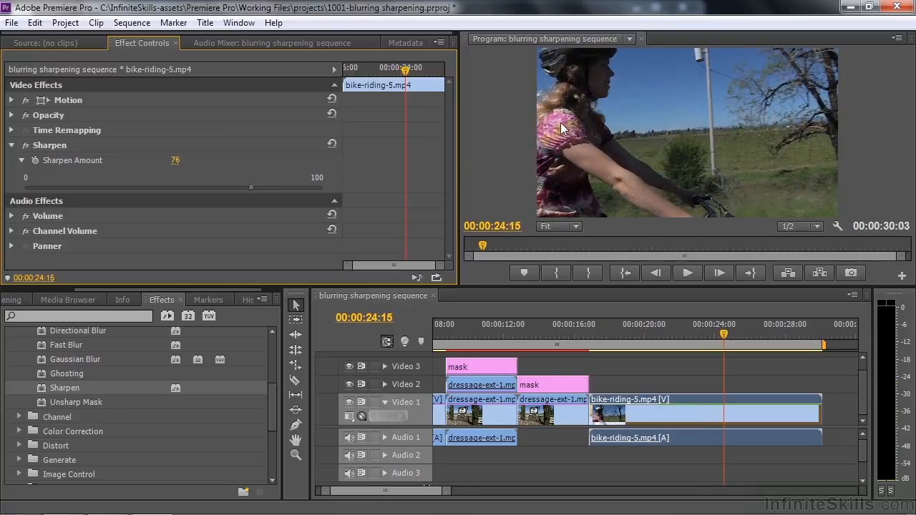
key("space")
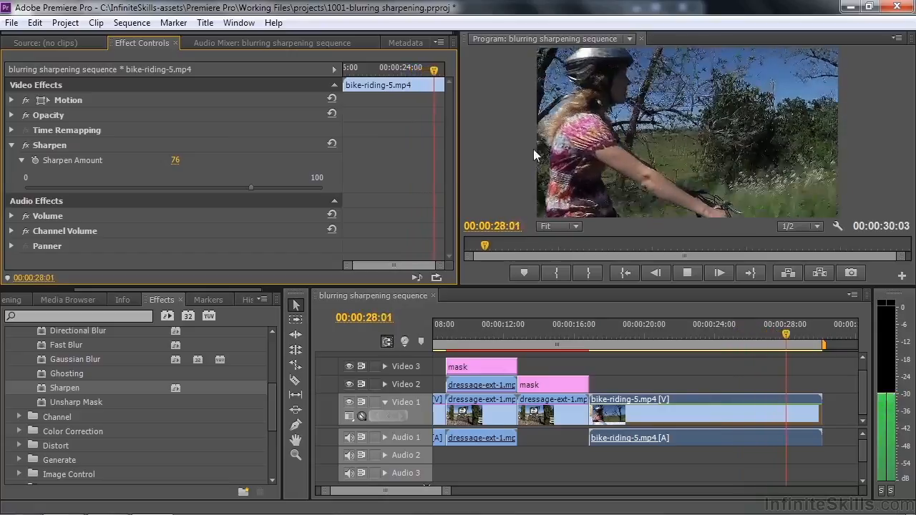
key("space")
Lower the Sharpen Amount on bike-riding-5.mp4 to 11 and play the clip to preview it
left_click_drag(245, 187, 70, 200)
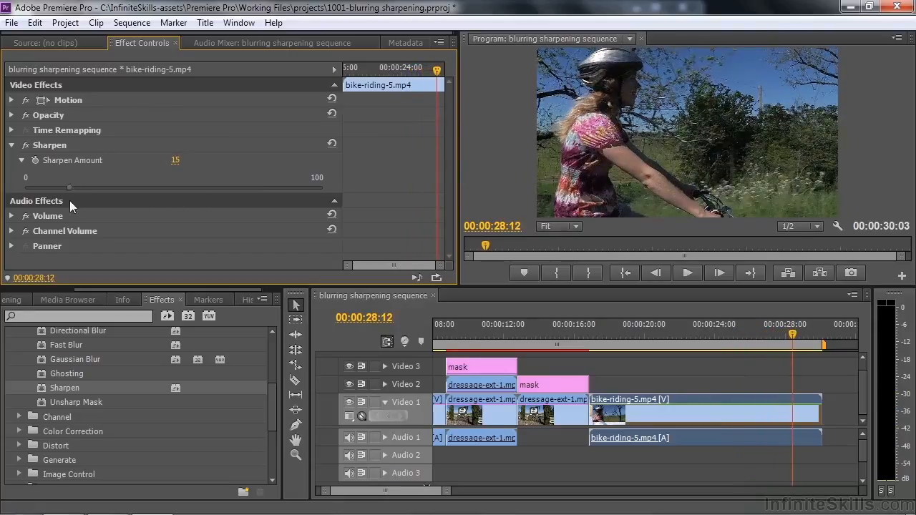
key("space")
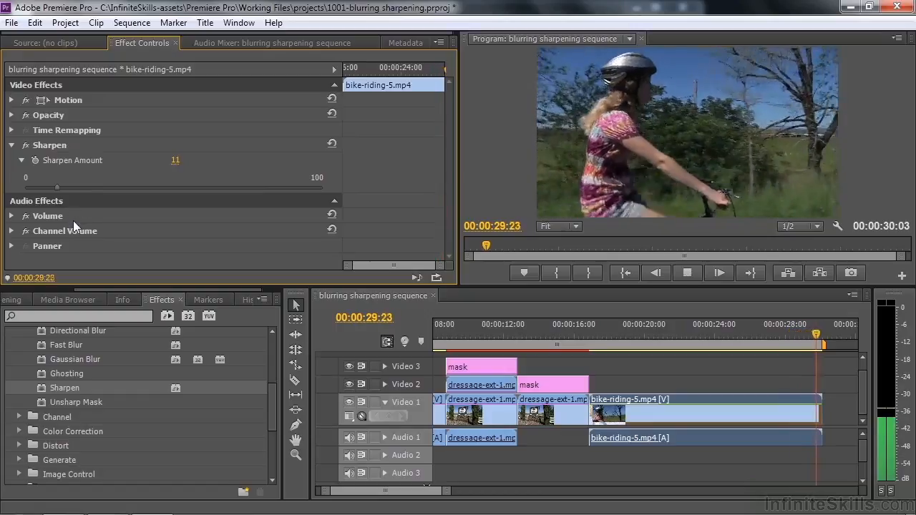
key("space")
Move the playhead to 00:00:18:25 and replace Sharpen on the bike-riding-5.mp4 clip with the Unsharp Mask effect
left_click(766, 346)
left_click(46, 144)
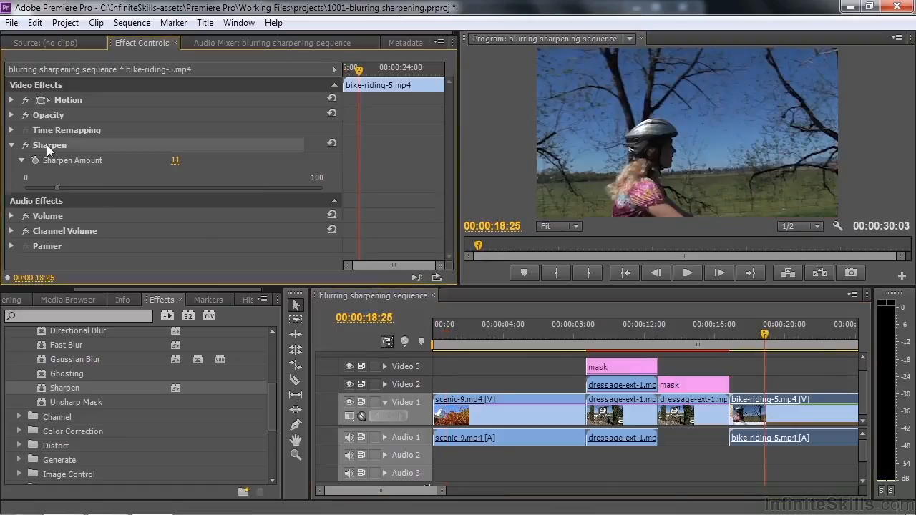
key("Delete")
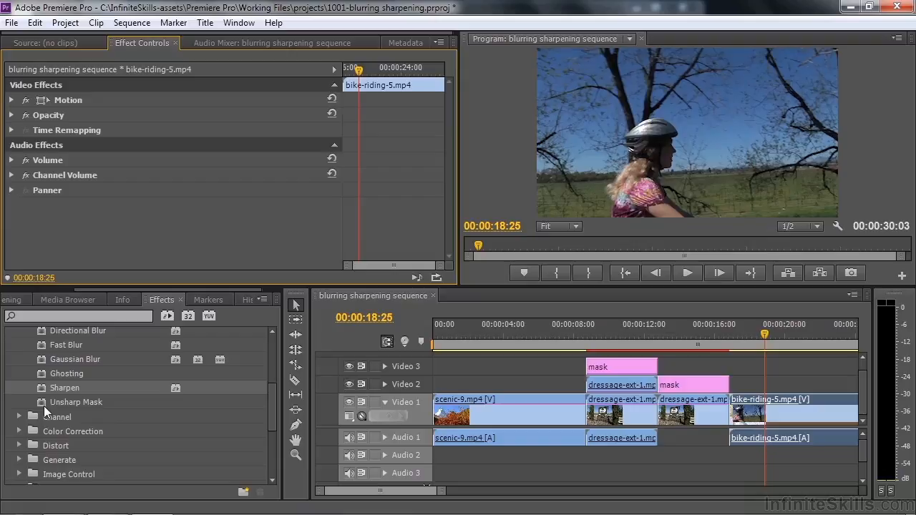
left_click_drag(41, 404, 787, 411)
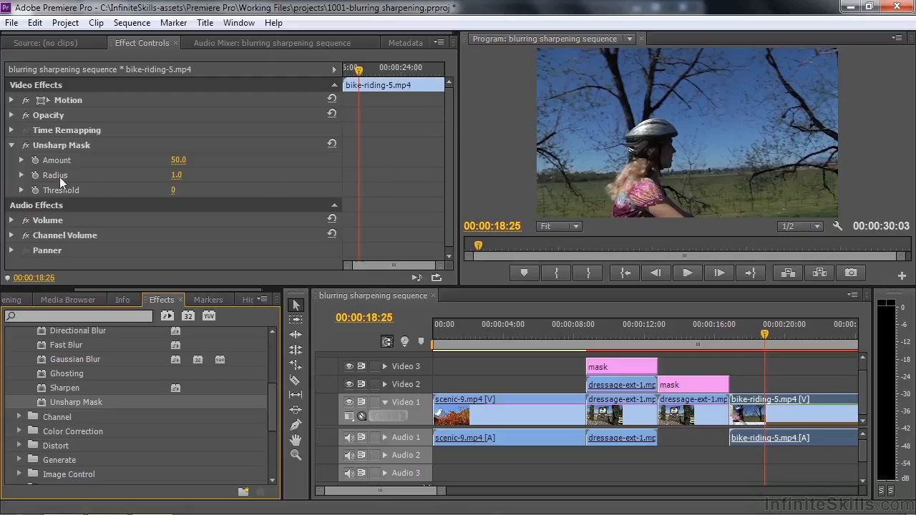
Set Unsharp Mask's Radius to 4.9 and its Threshold to 4 on the bike-riding-5.mp4 clip
left_click(22, 175)
left_click_drag(35, 205, 38, 205)
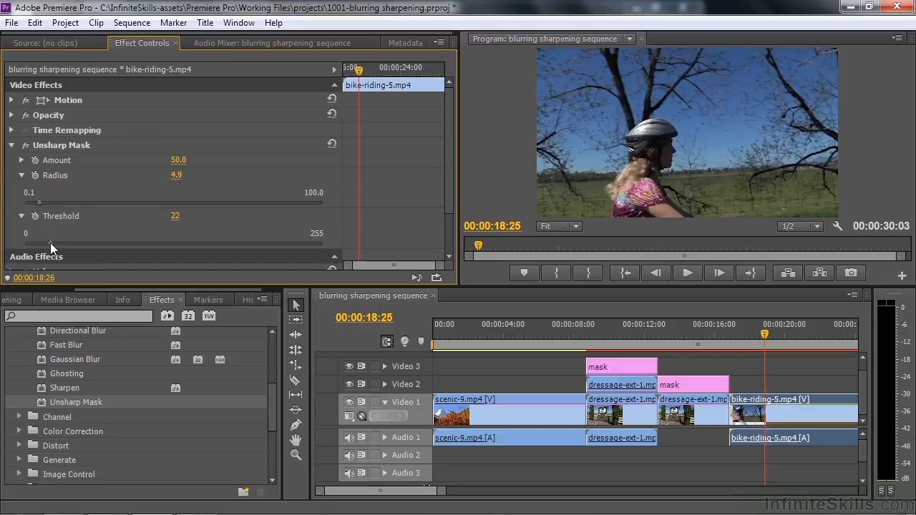
left_click_drag(50, 243, 31, 239)
Play the bike-riding-5.mp4 clip, rewind it and play it again to review the Unsharp Mask sharpening
key("space")
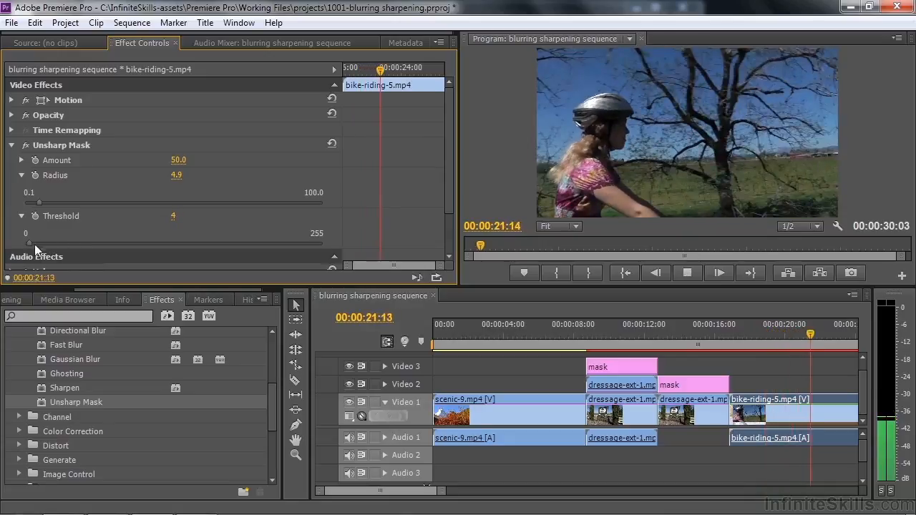
key("space")
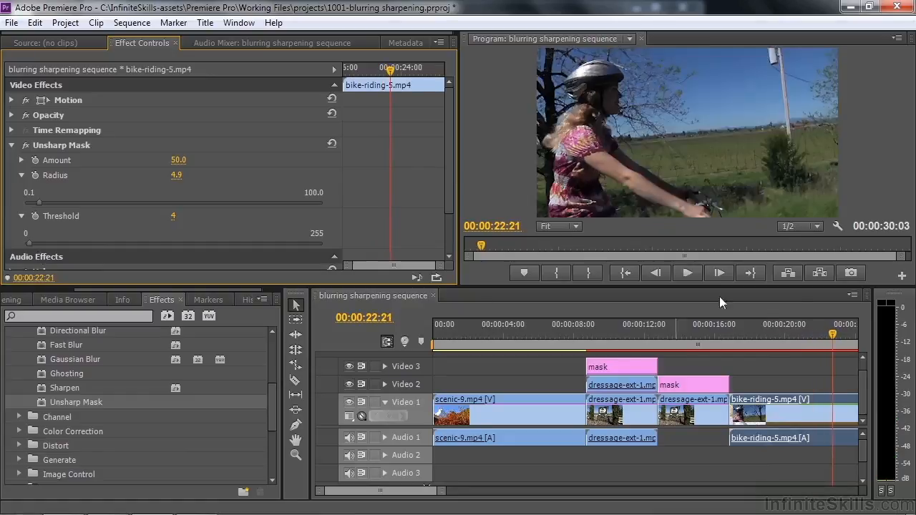
left_click_drag(842, 330, 755, 336)
key("space")
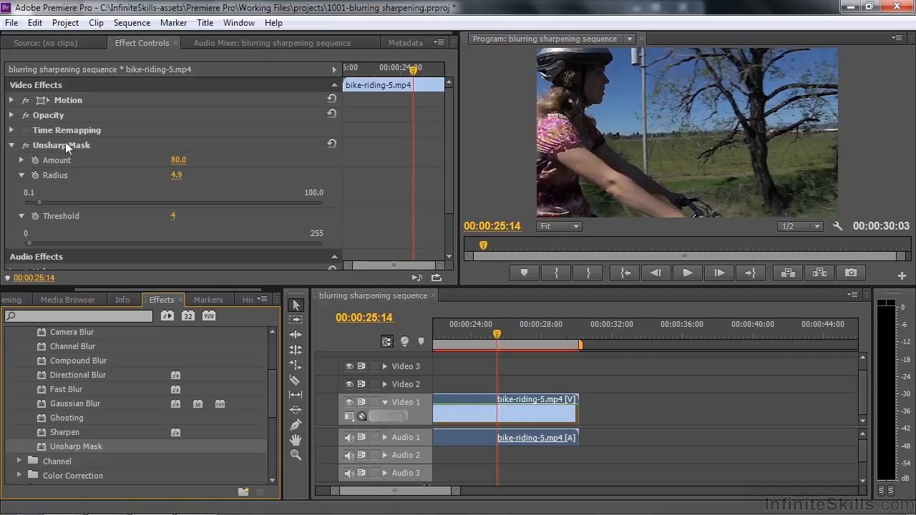
Remove Unsharp Mask from the bike-riding-5.mp4 clip and apply the Sharpen effect in its place
left_click(42, 144)
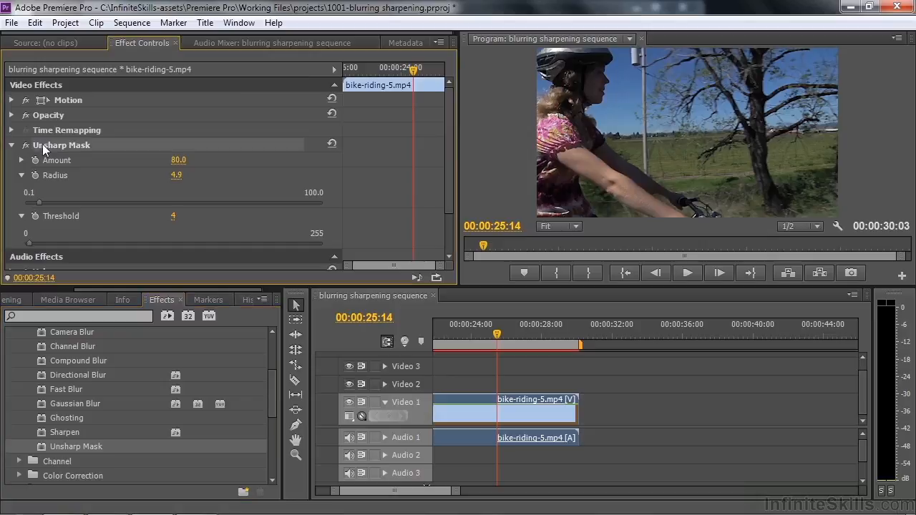
key("Delete")
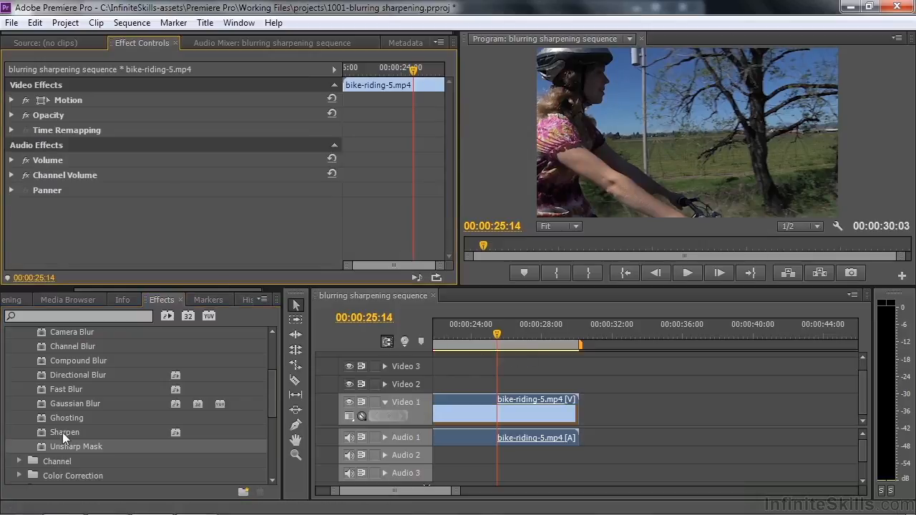
left_click_drag(43, 431, 452, 412)
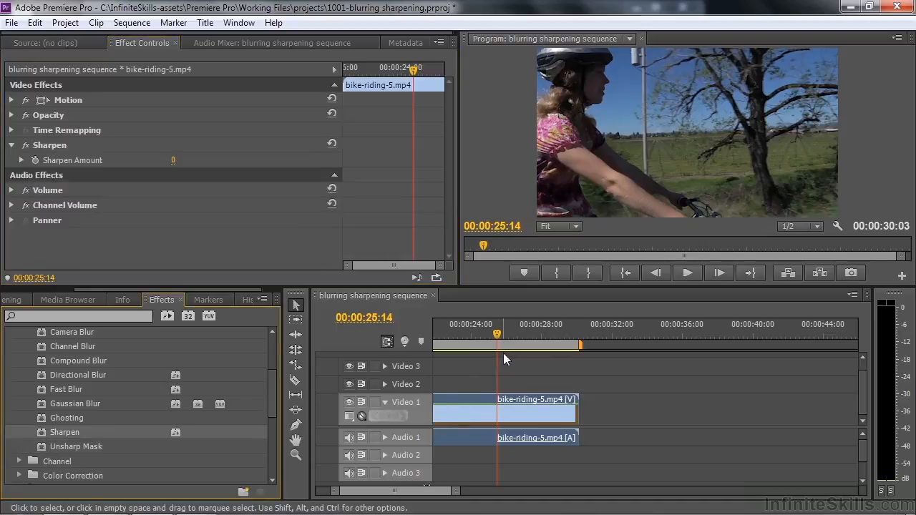
Move the playhead to 00:00:22:29, set the Sharpen Amount to 11 and play the clip to check it
left_click_drag(502, 336, 453, 347)
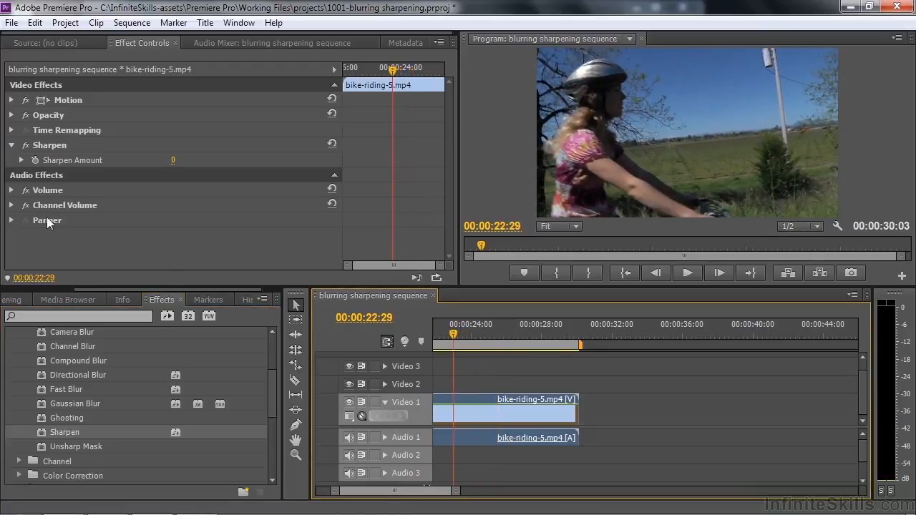
left_click(22, 160)
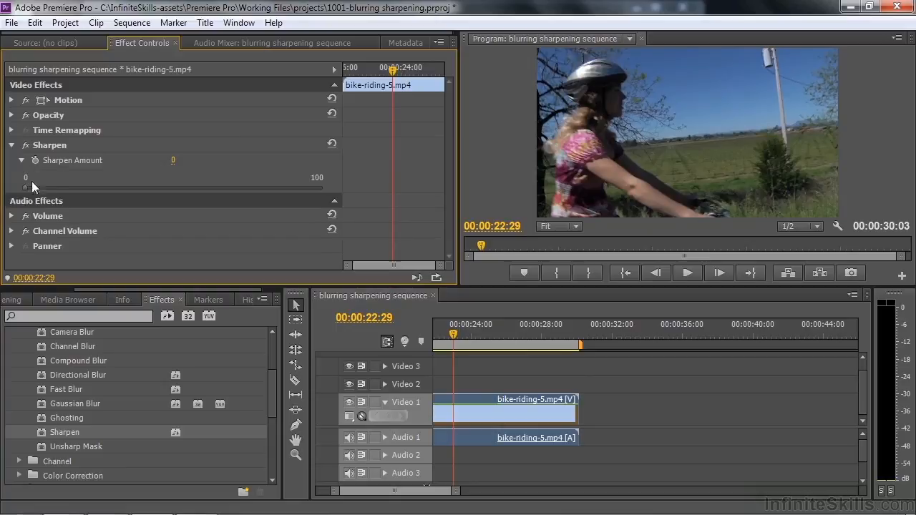
left_click_drag(26, 184, 58, 184)
key("space")
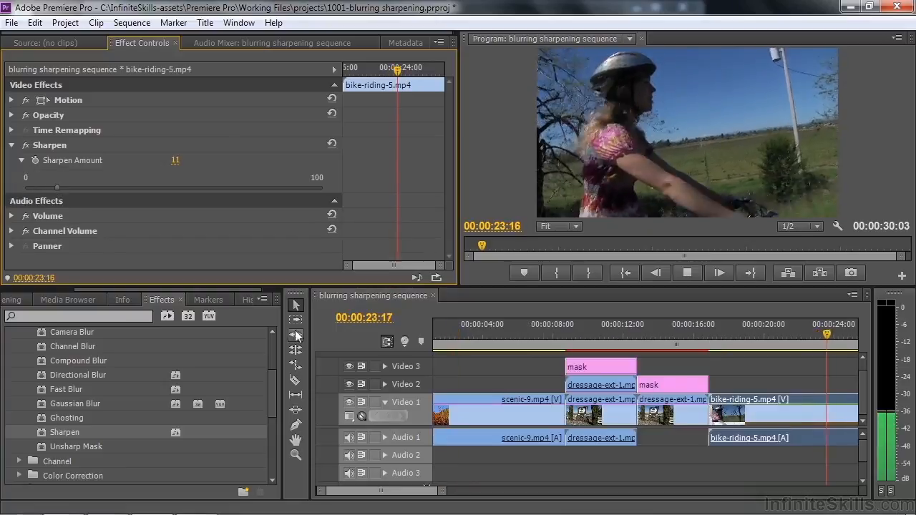
key("space")
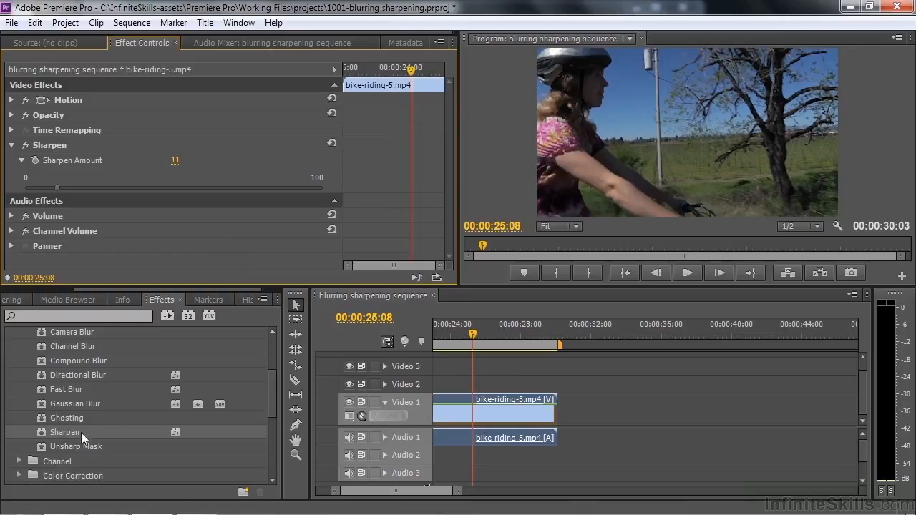
mouse_move(273, 405)
left_mouse_down()
mouse_move(272, 388)
mouse_move(270, 399)
left_mouse_up()
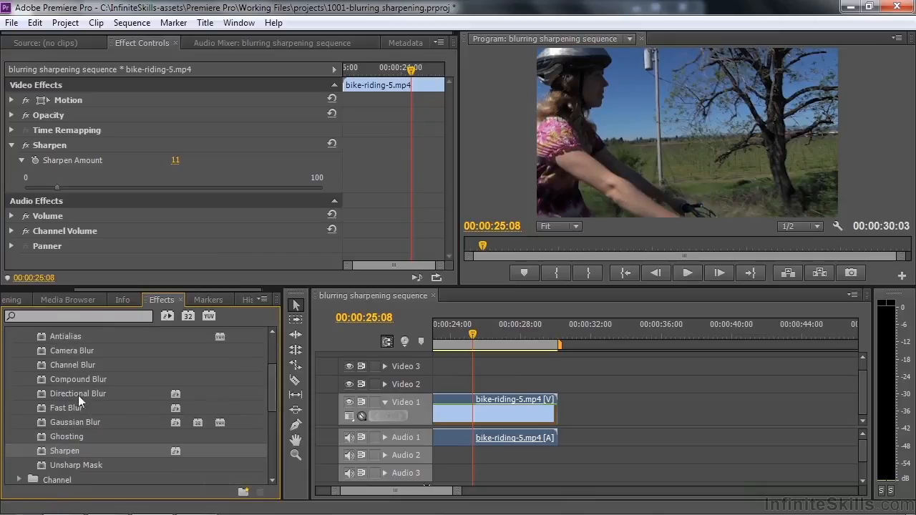